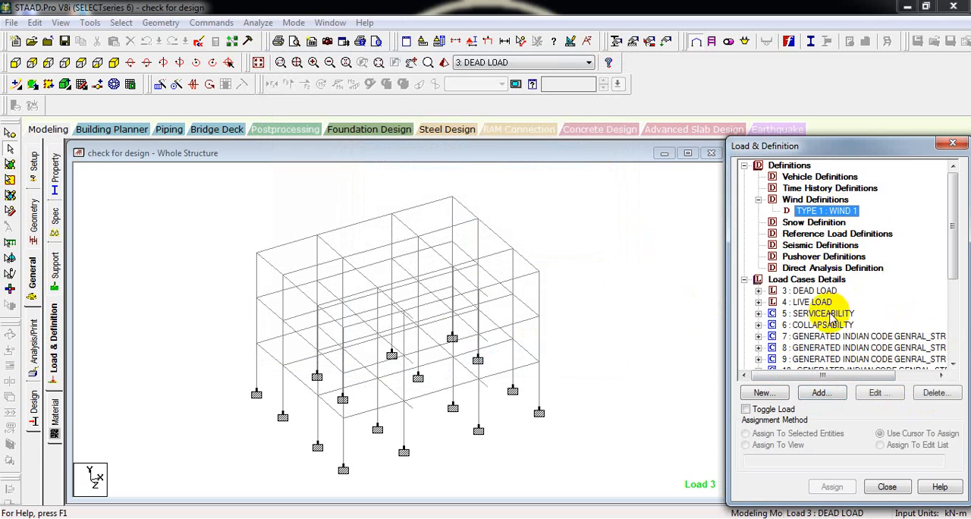
- Start a new wind definition's ASCE-7 wind load calculation and set the building classification category to Category II
click(821, 392)
drag(507, 104, 467, 29)
click(489, 286)
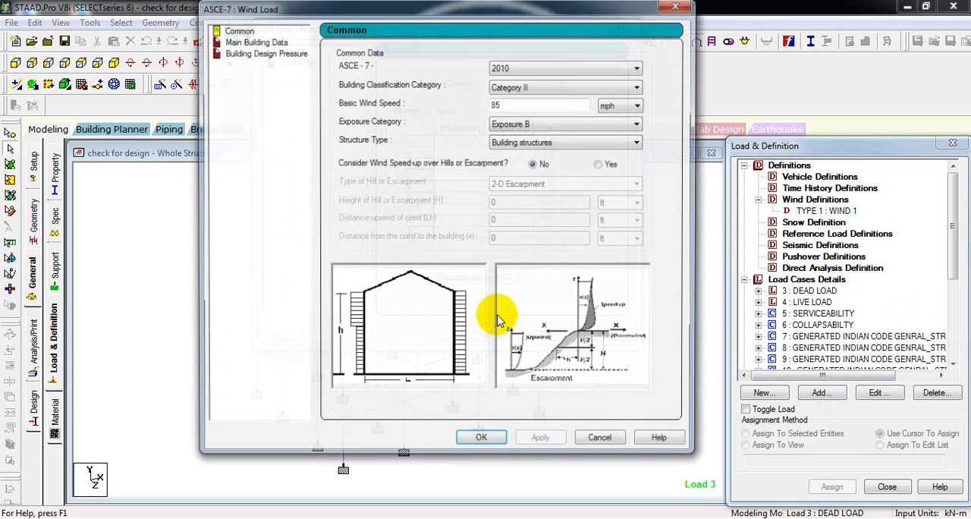
click(537, 90)
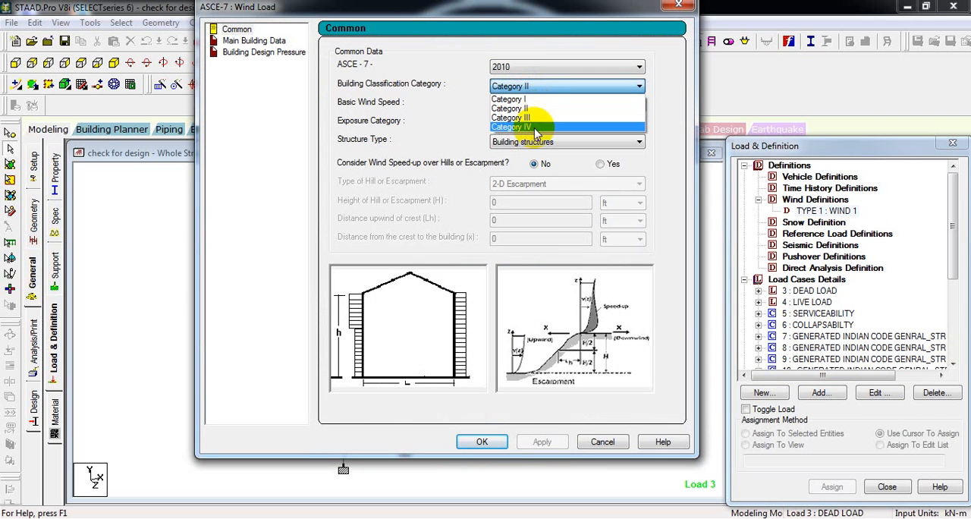
click(536, 108)
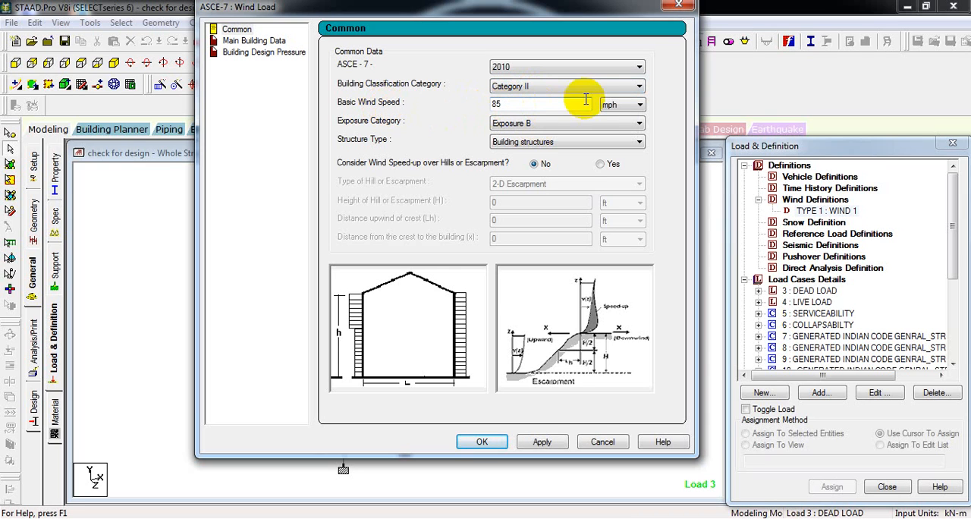
- Set the basic wind speed to 35 kmph in the common data
click(613, 104)
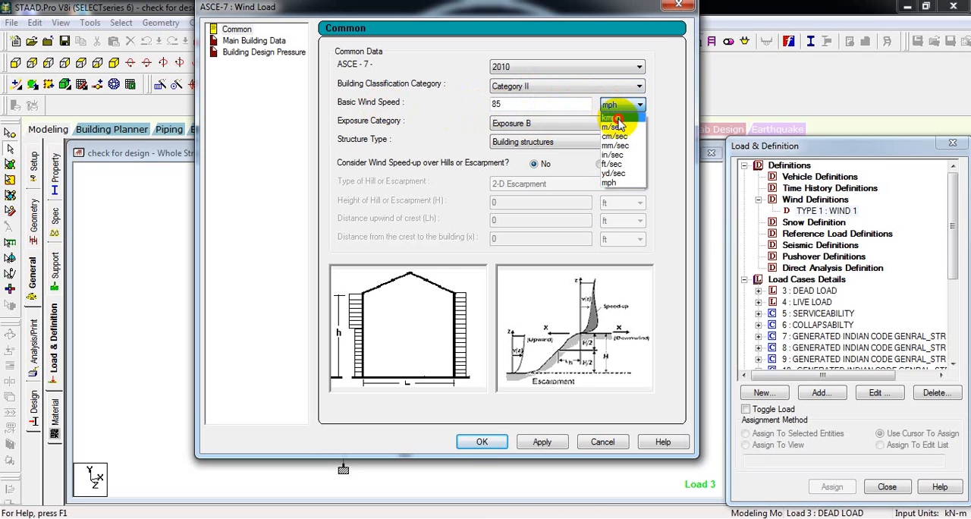
click(617, 119)
double_click(542, 104)
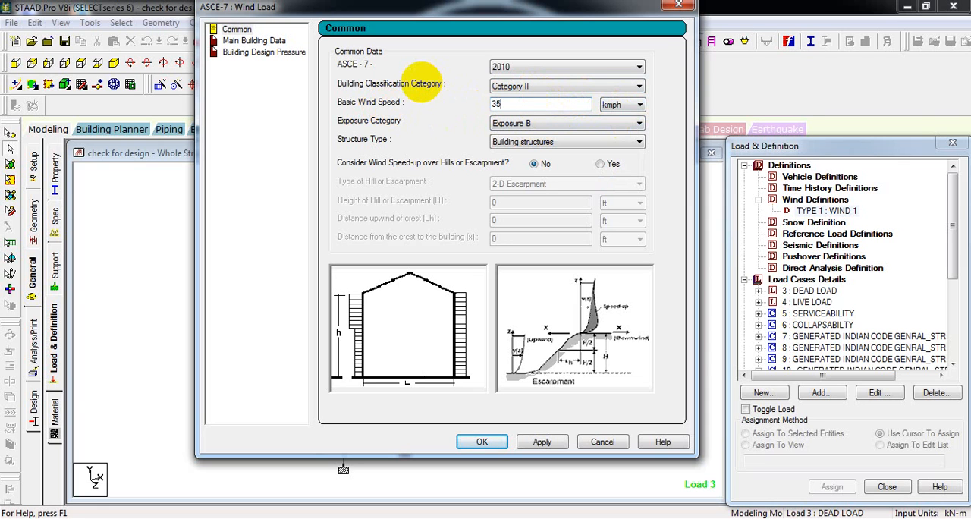
- Choose Exposure B as the exposure category and Building structures as the structure type
click(535, 125)
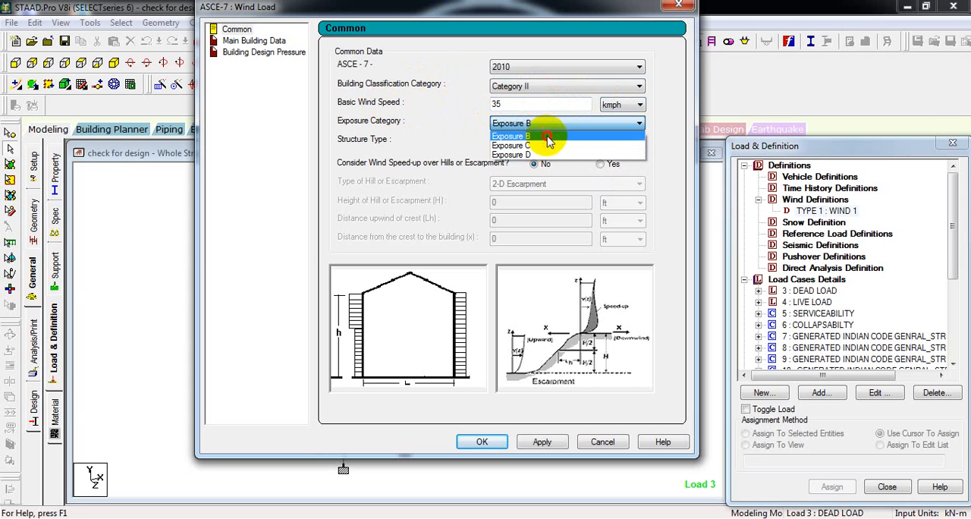
click(550, 136)
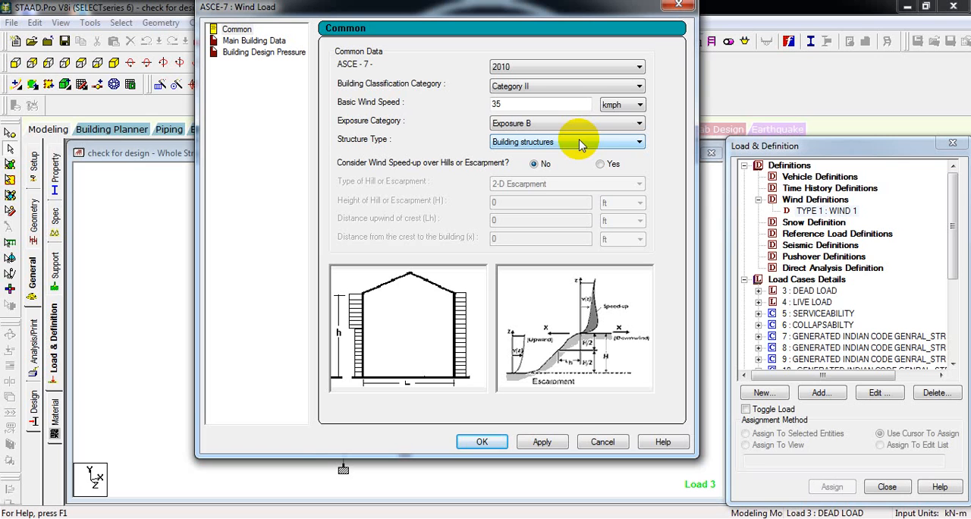
click(596, 127)
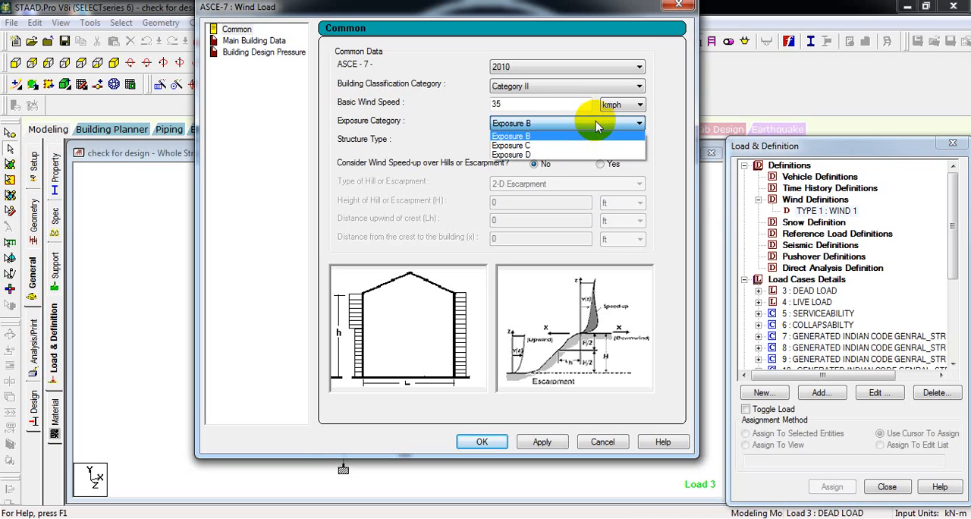
click(596, 126)
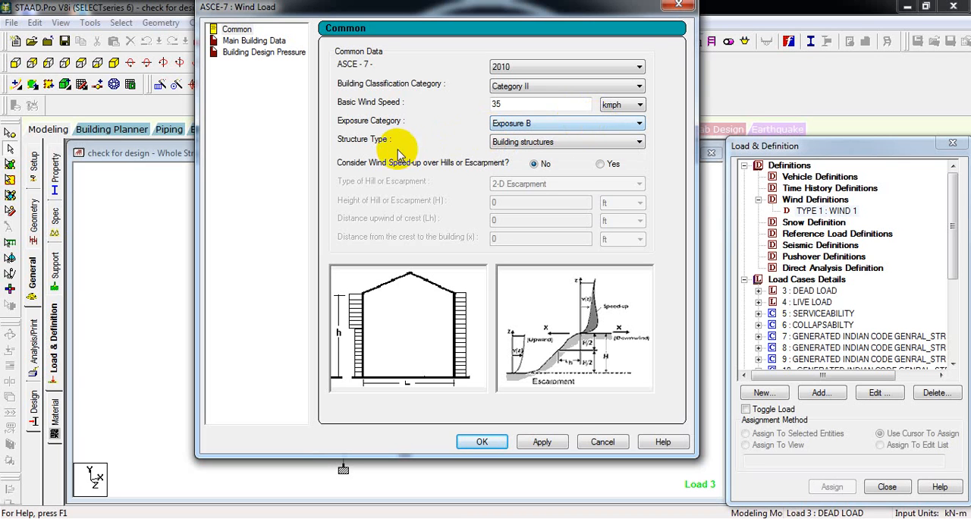
click(518, 145)
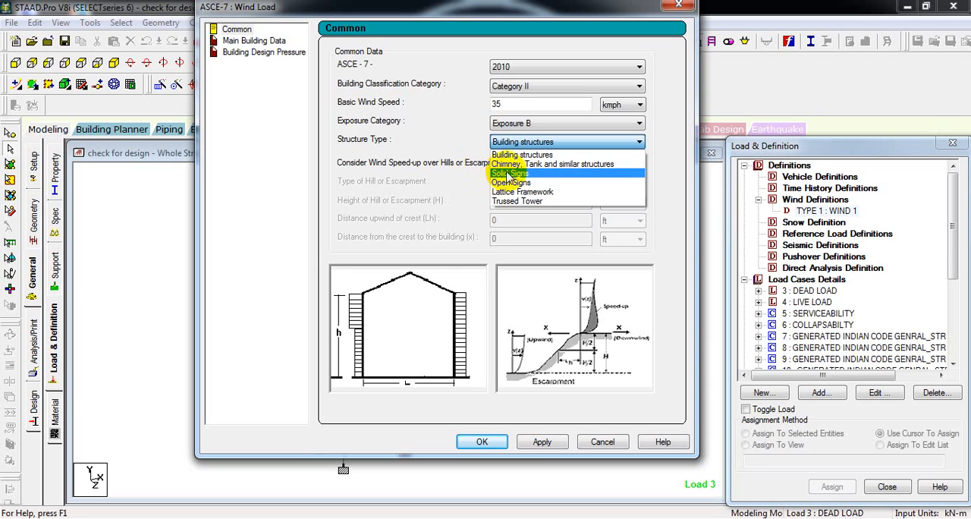
click(520, 155)
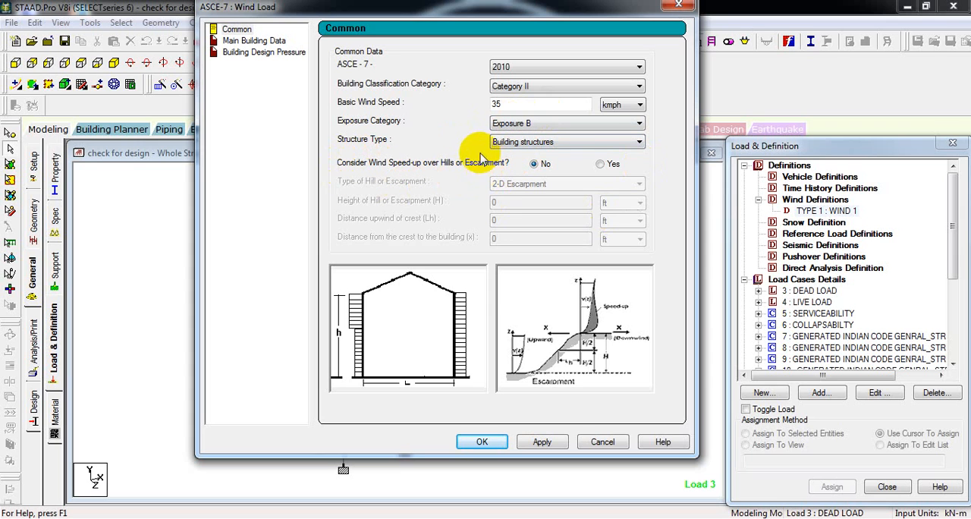
click(603, 164)
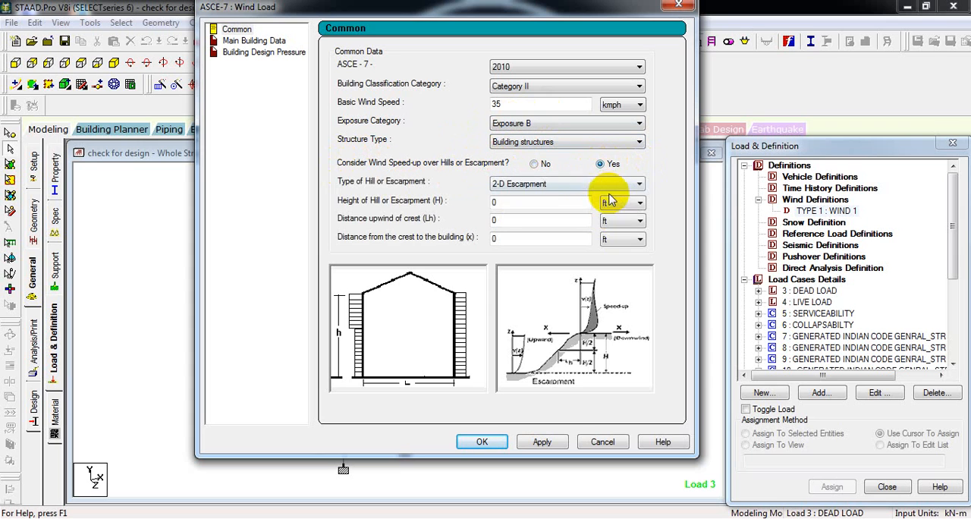
click(519, 203)
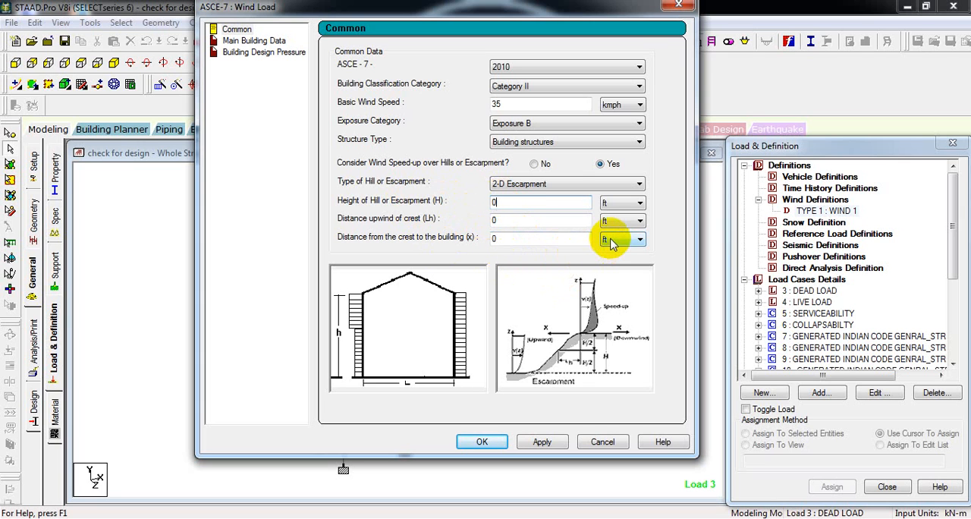
click(536, 164)
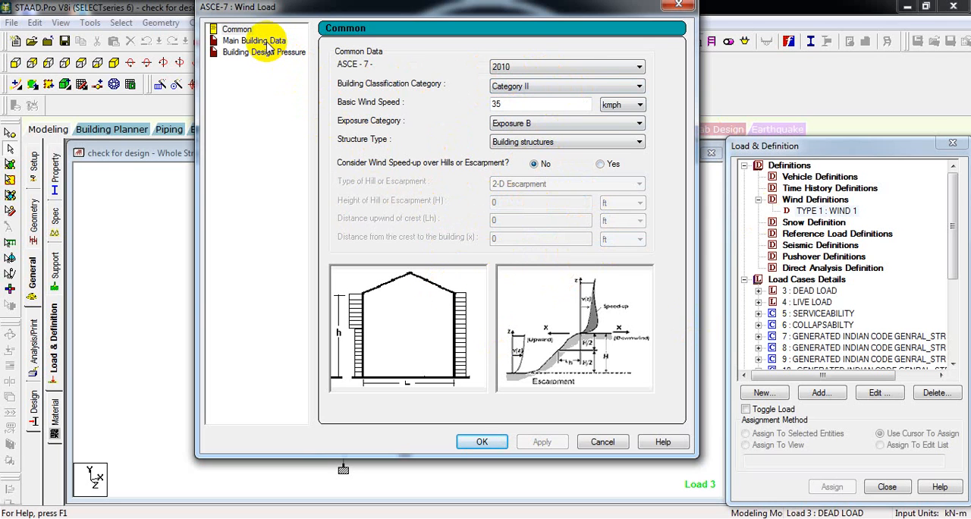
- Re-enter 35 kmph as the basic wind speed and accept the ASCE-7 common data
click(262, 41)
click(244, 30)
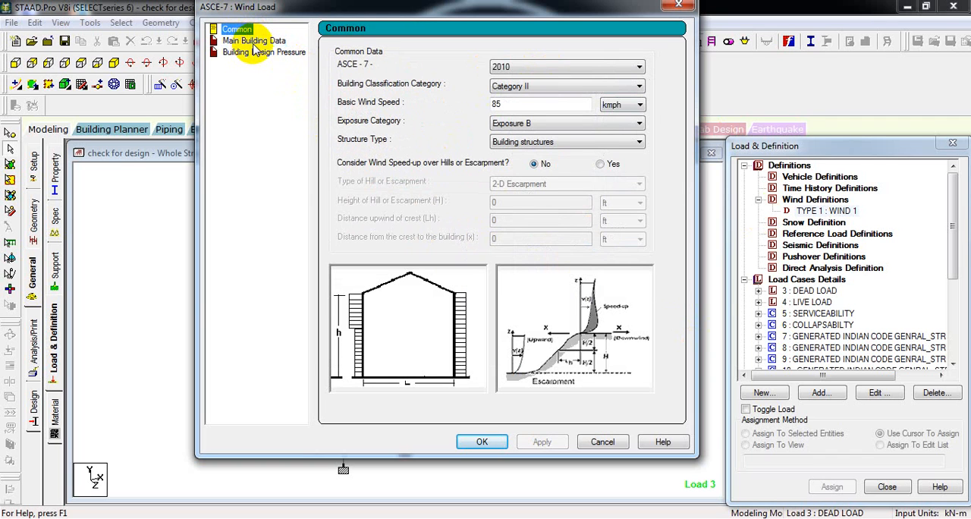
double_click(551, 104)
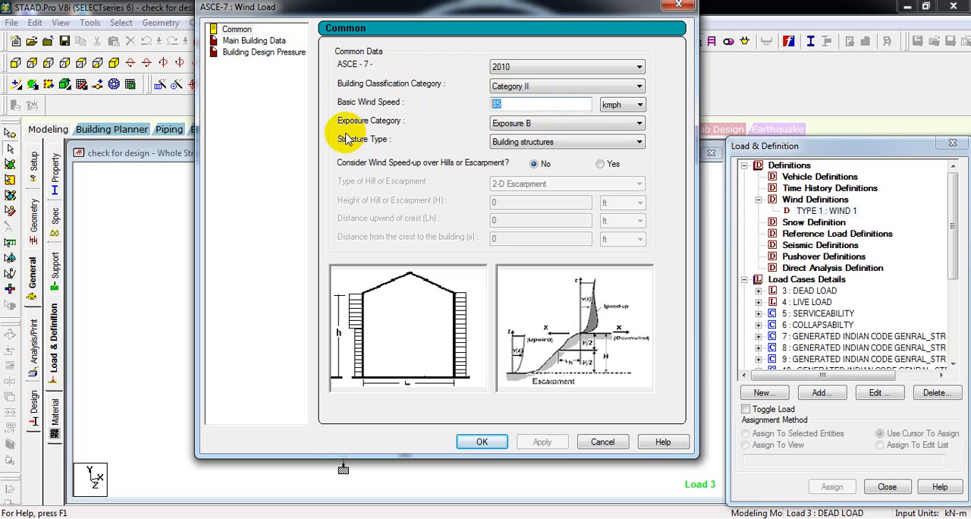
text(35)
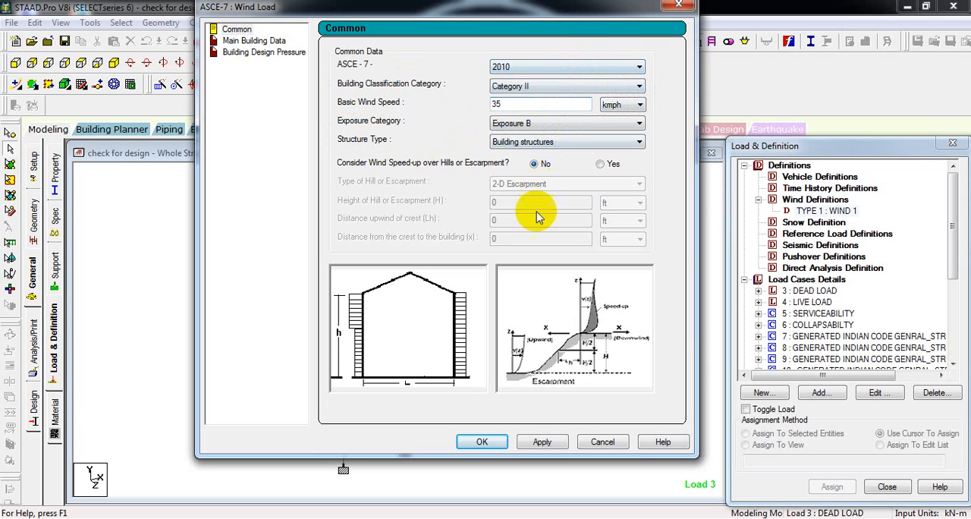
click(490, 442)
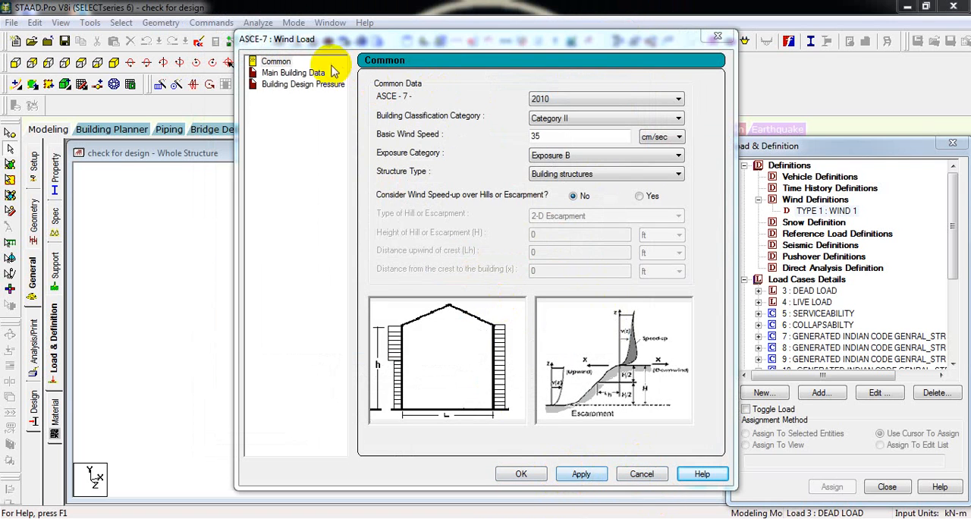
- Set the building height to 9 m in the ASCE-7 main building data
click(295, 74)
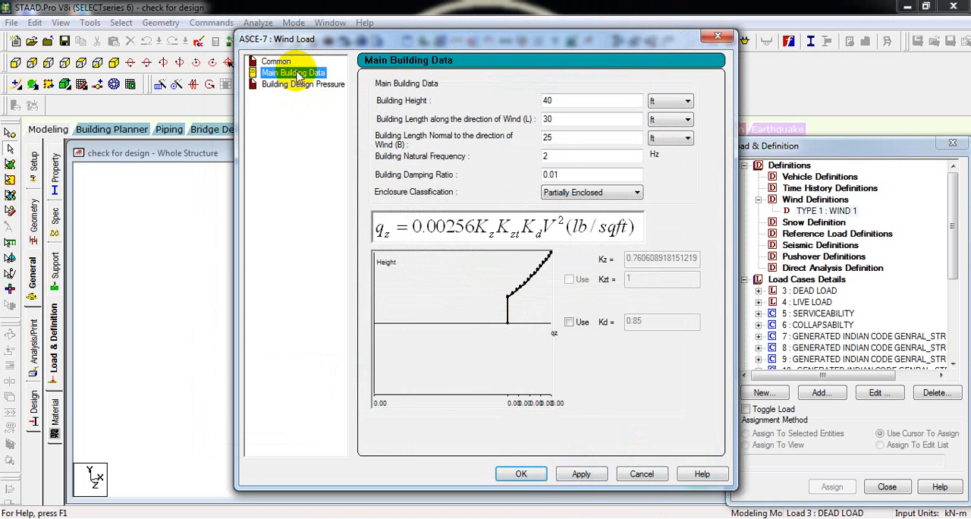
click(283, 62)
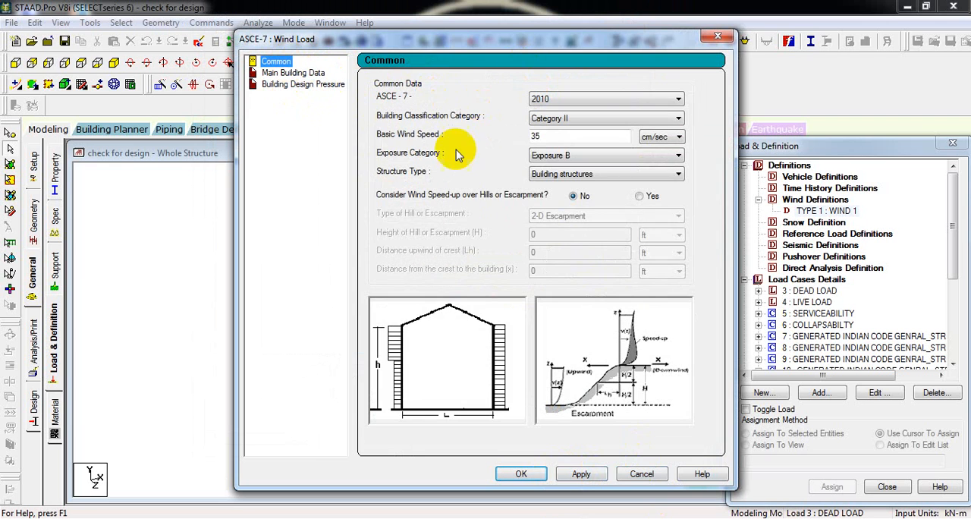
click(294, 73)
drag(347, 38, 639, 125)
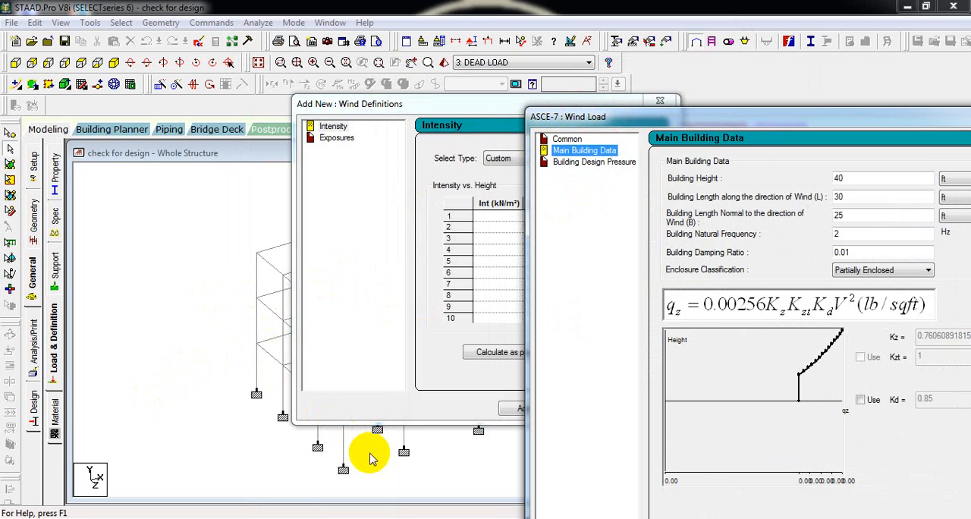
drag(695, 120, 621, 76)
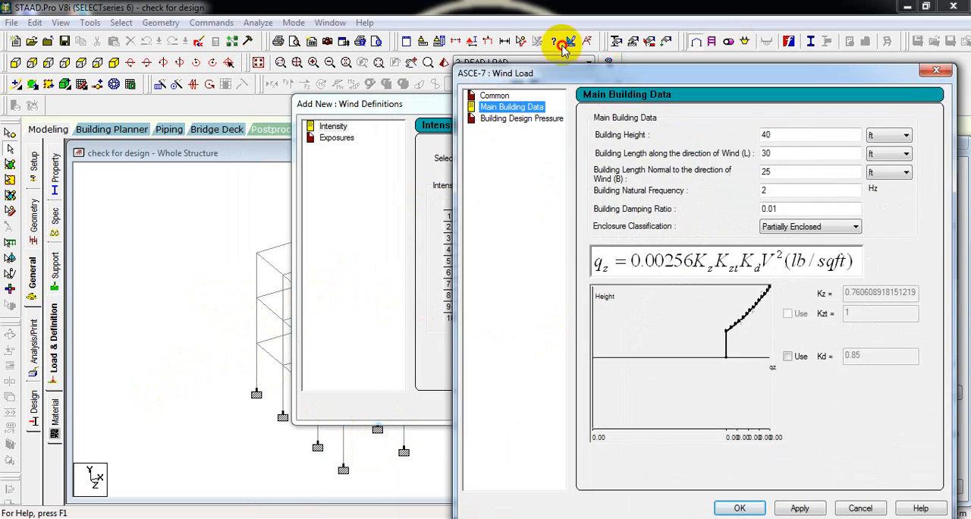
drag(563, 47, 511, 27)
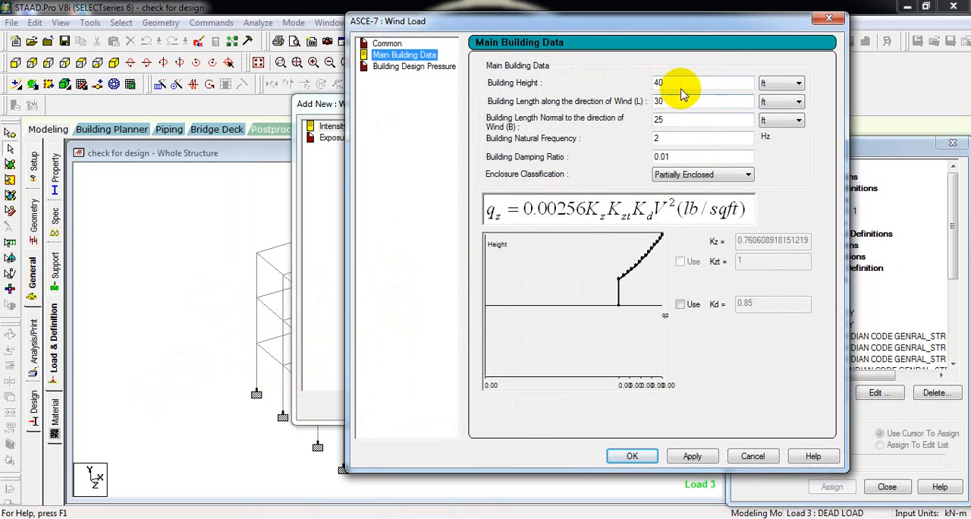
drag(682, 84, 561, 66)
text(9)
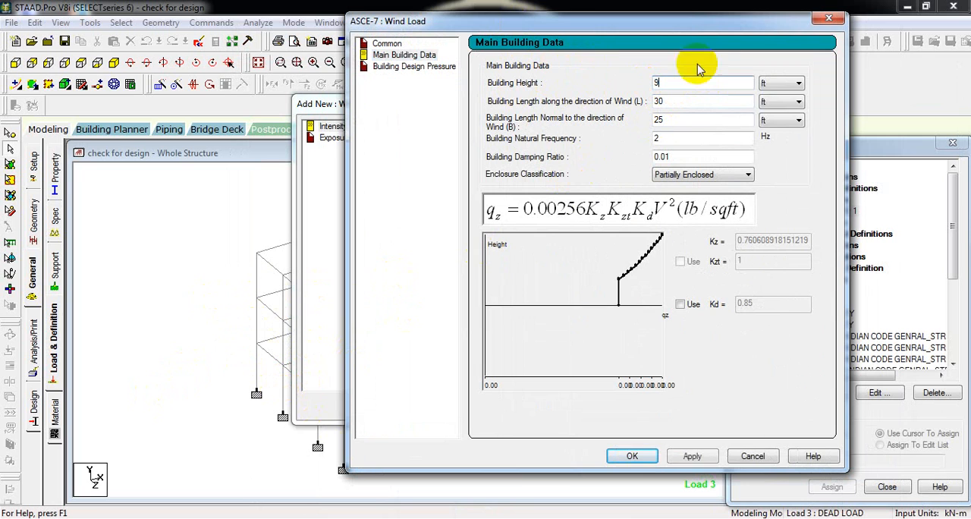
click(796, 84)
click(779, 107)
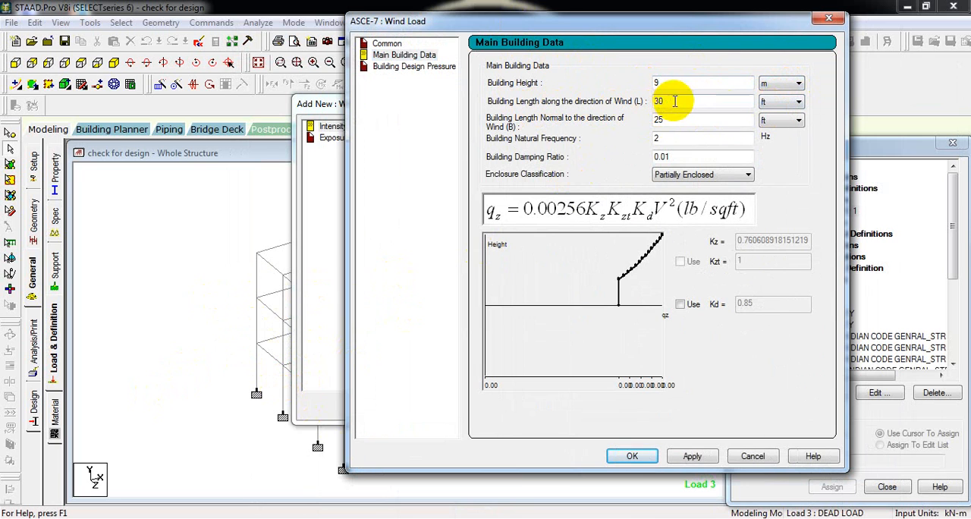
- Set the building length along the wind direction to 13 m and the length normal to it to 11 m
drag(501, 23, 538, 41)
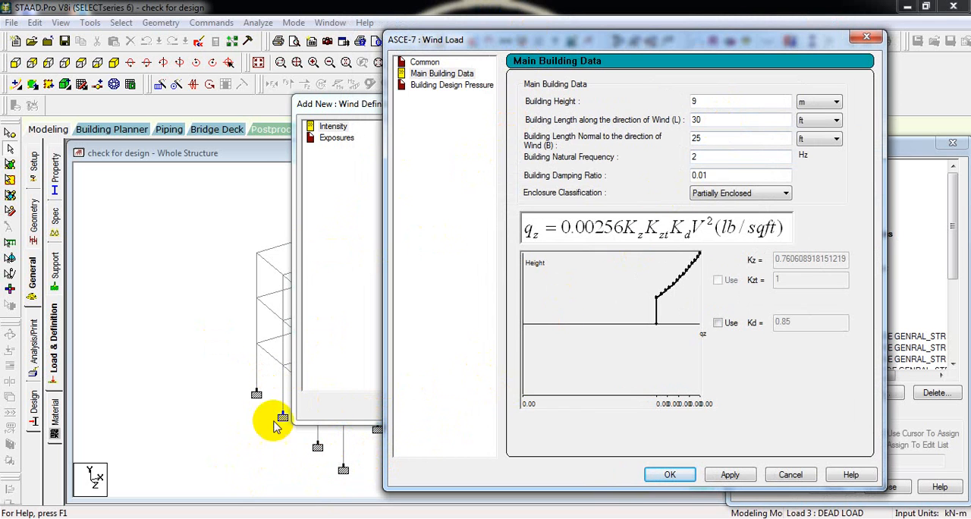
drag(492, 38, 533, 77)
drag(607, 146, 617, 156)
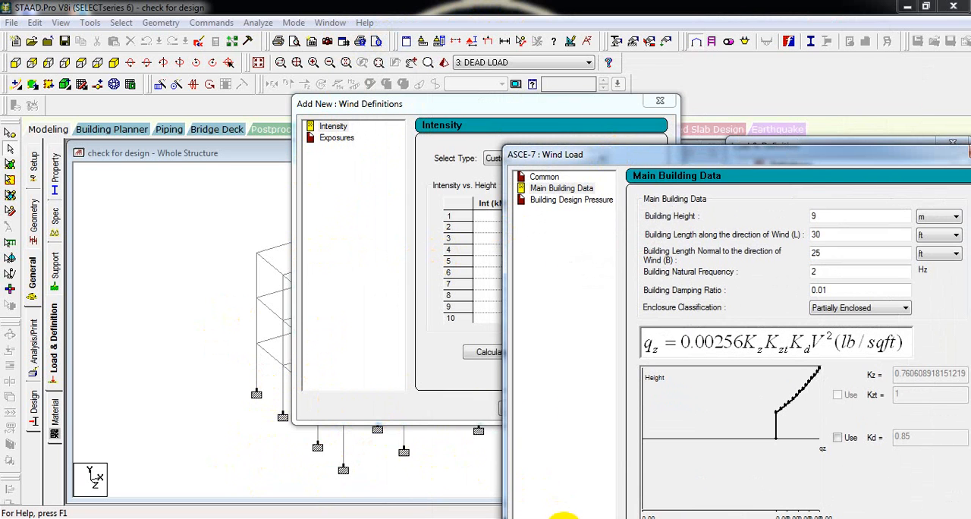
drag(798, 161, 576, 82)
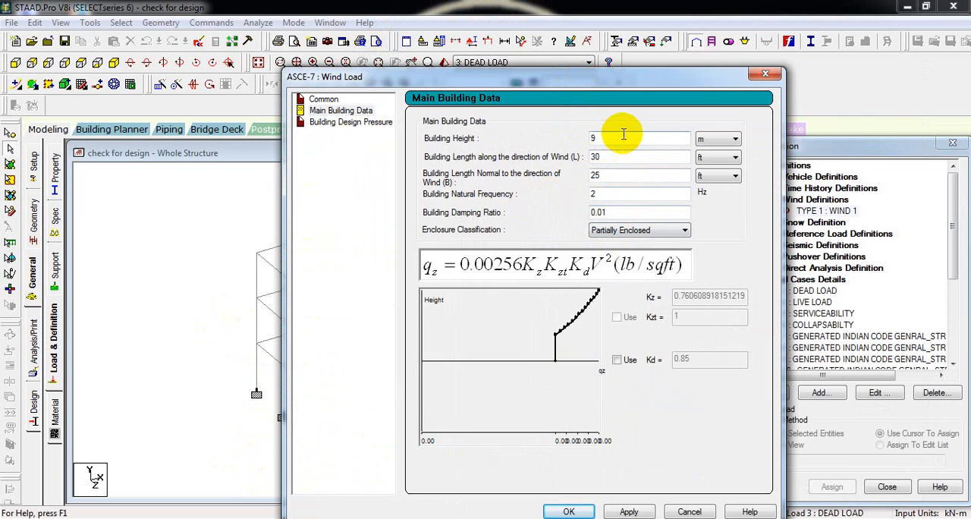
drag(616, 159, 501, 164)
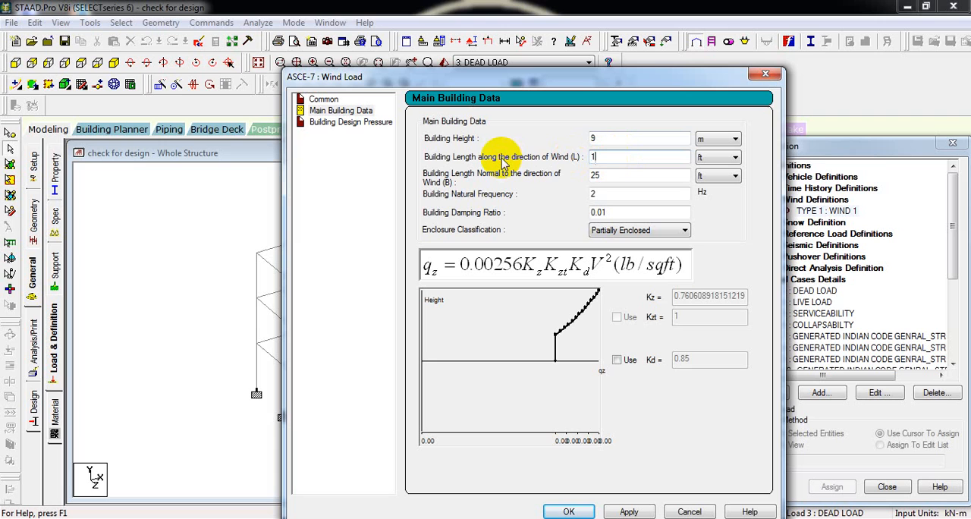
click(609, 176)
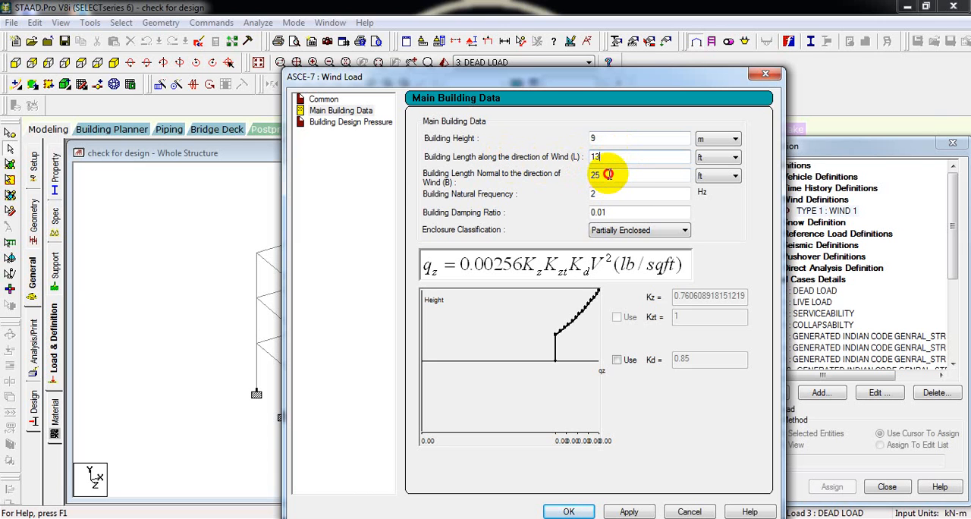
drag(609, 174, 394, 176)
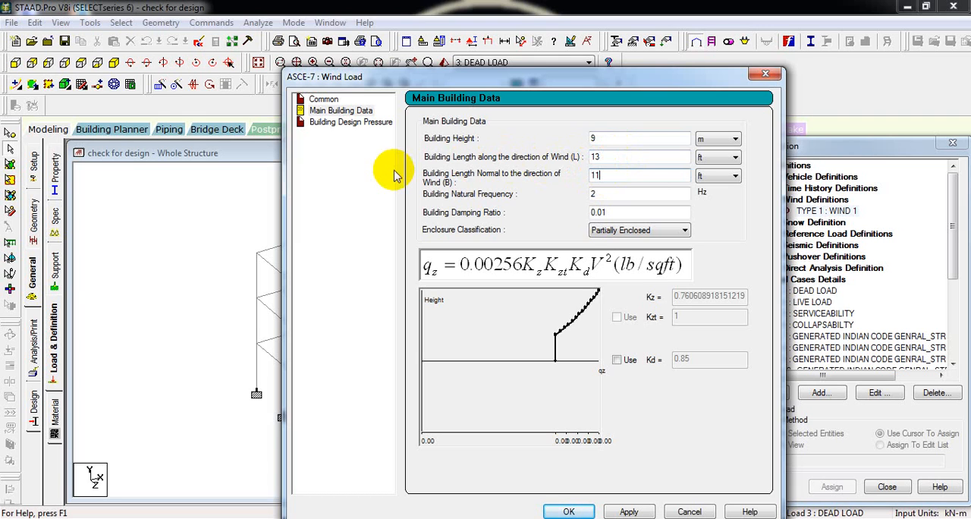
click(710, 157)
click(715, 181)
click(721, 175)
click(717, 194)
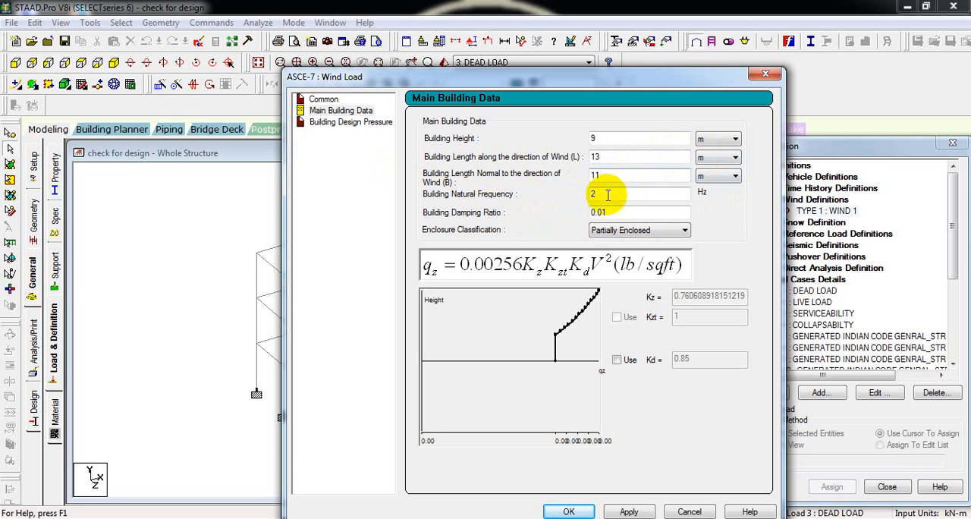
- Choose Partially Enclosed as the building's enclosure classification
click(614, 235)
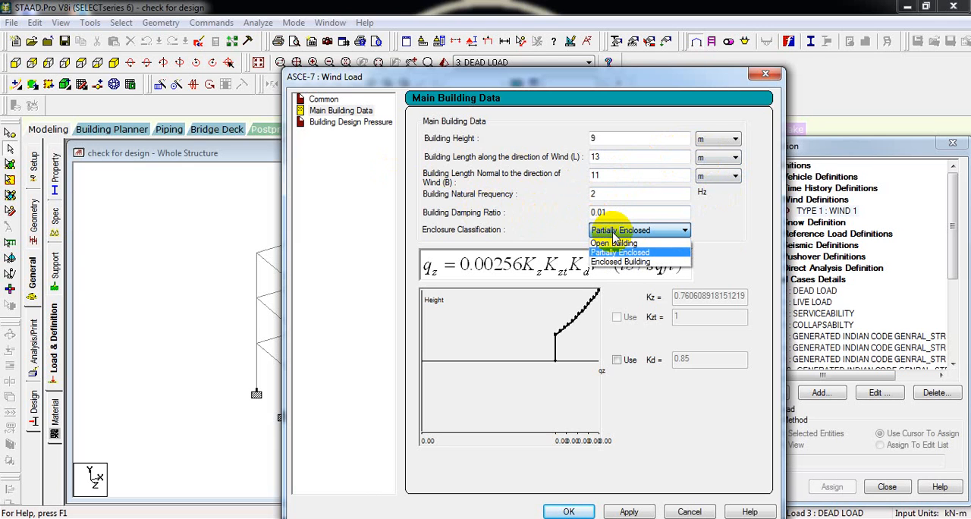
click(616, 253)
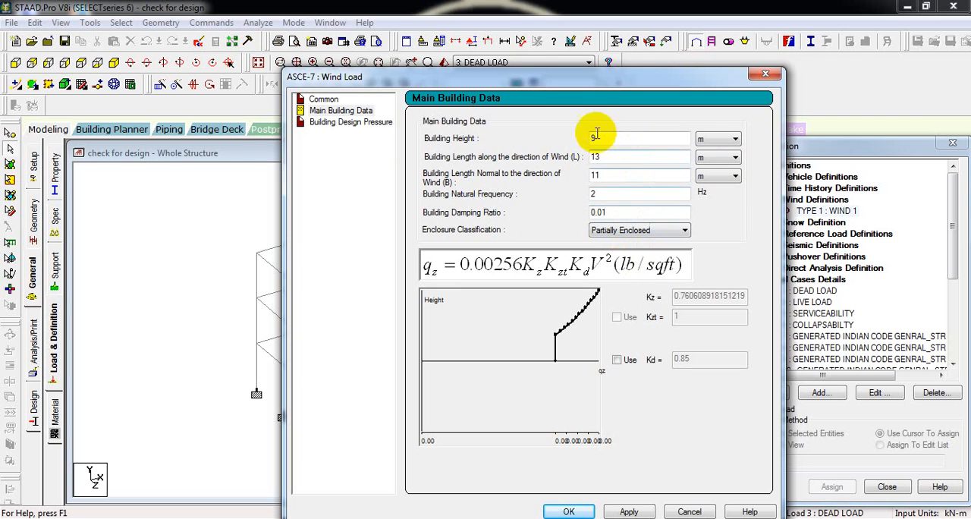
drag(540, 75, 522, 36)
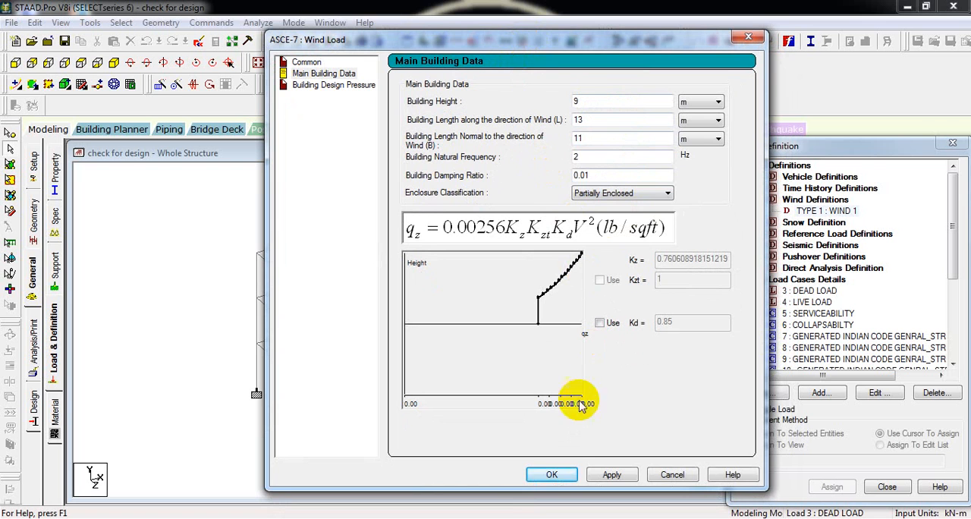
- Accept the ASCE-7 wind data and add an exposure with factor 1 to the TYPE 1 wind definition
click(610, 476)
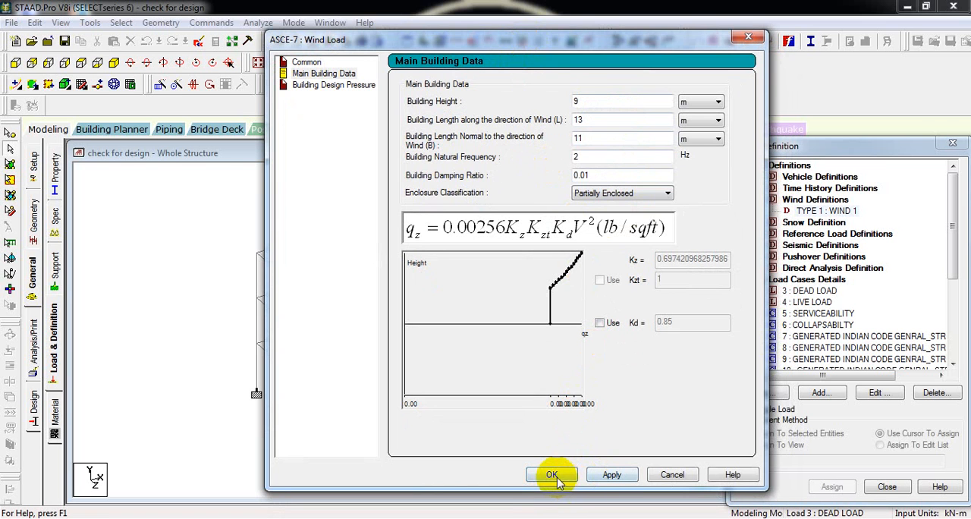
click(552, 475)
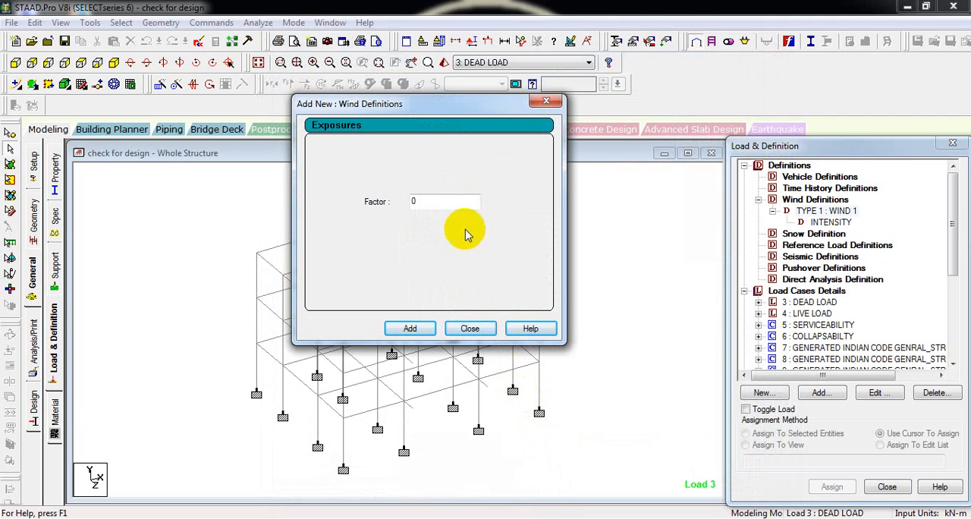
drag(440, 198, 372, 186)
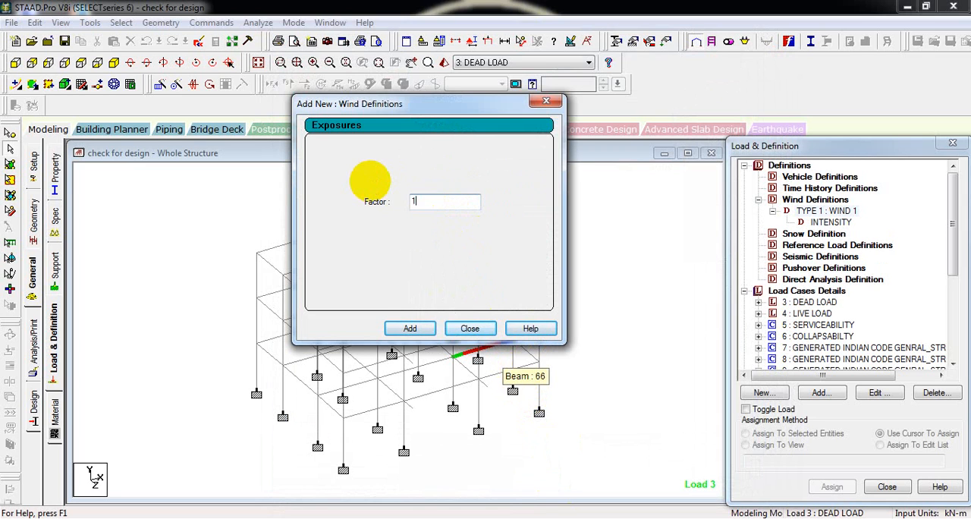
click(415, 328)
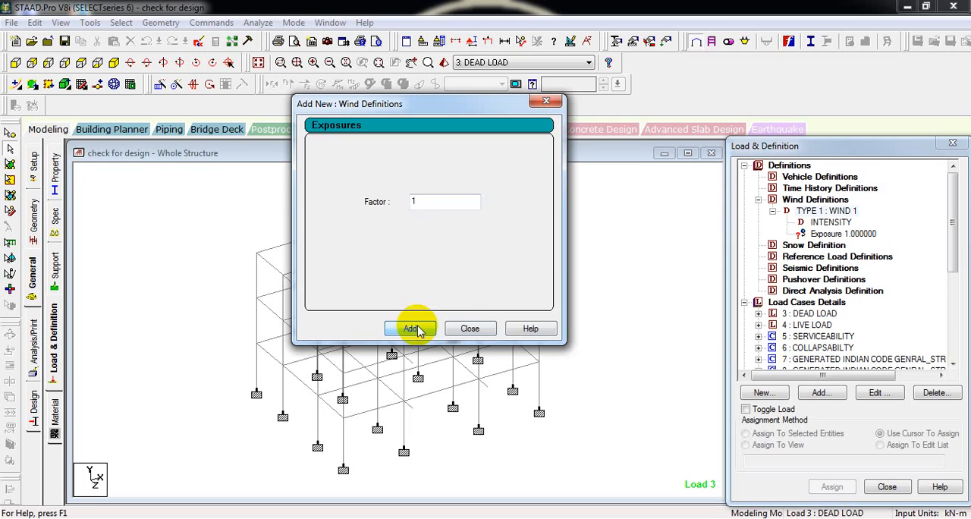
click(475, 330)
- Assign the exposure with factor 1 to the whole structure using Assign To View, then clear the selection
click(841, 235)
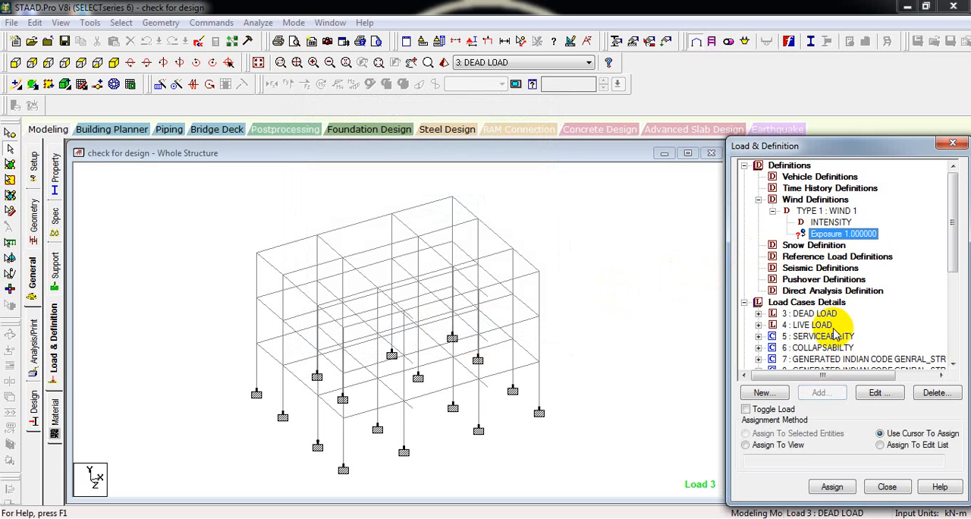
click(785, 446)
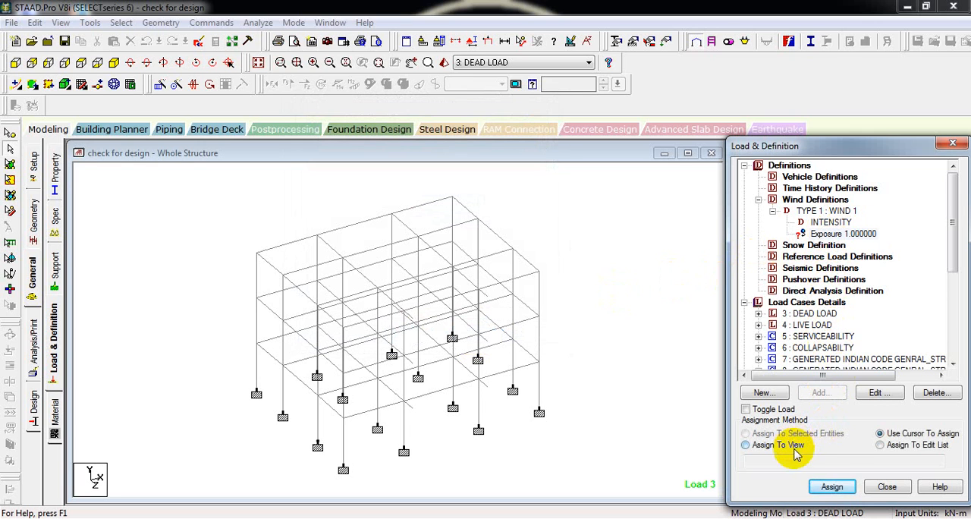
click(831, 491)
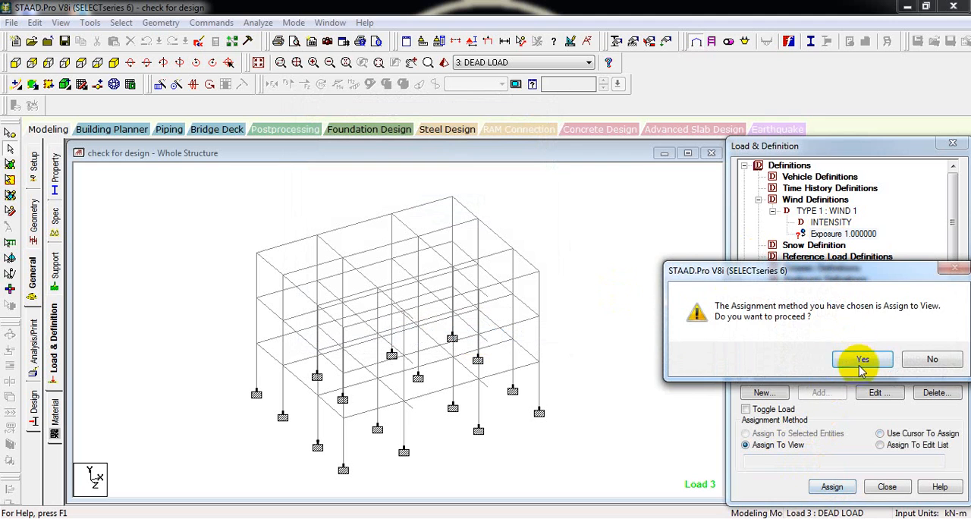
click(808, 359)
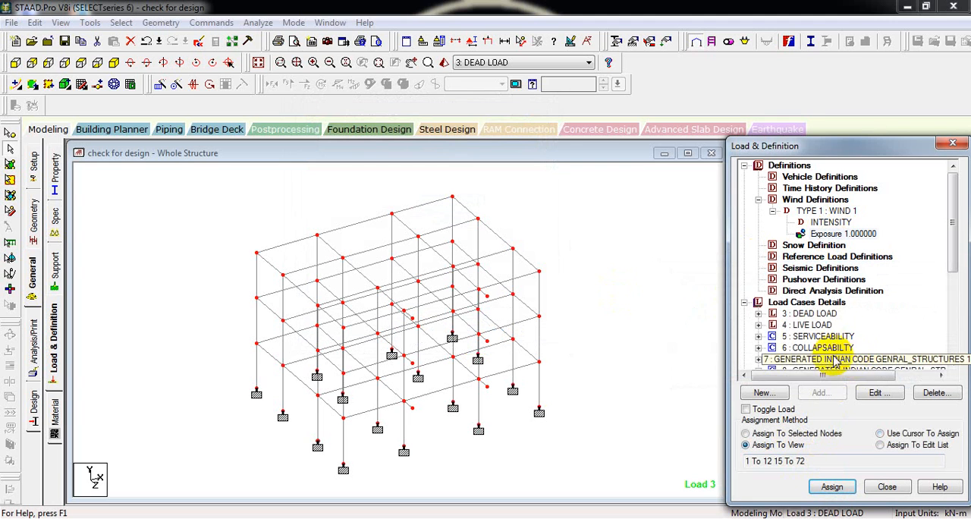
click(607, 254)
- Add primary load case 1 with loading type Wind and the title "wind x"
drag(954, 187, 937, 237)
click(835, 213)
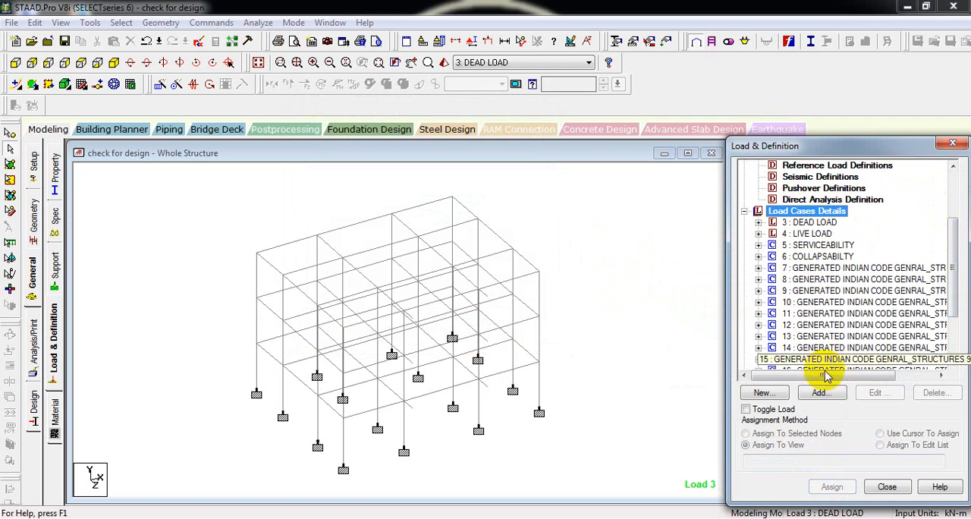
click(821, 392)
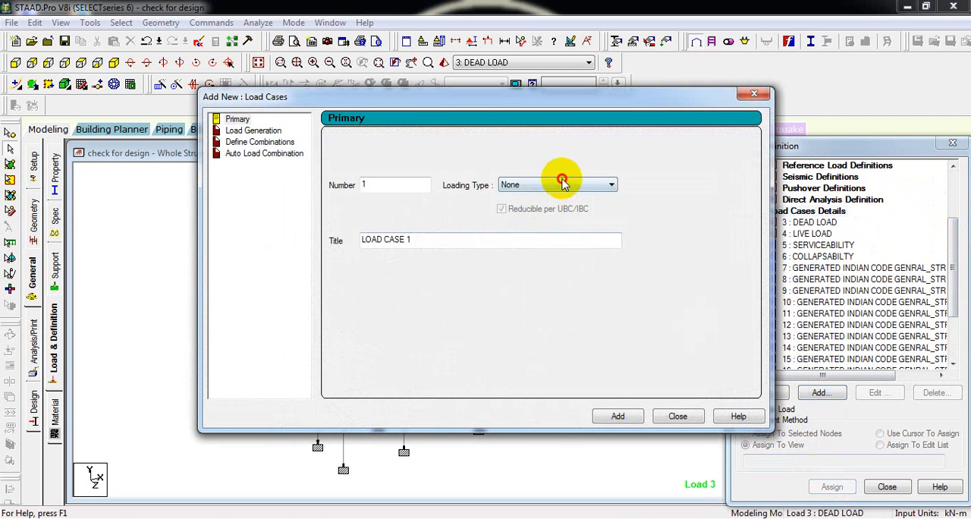
click(559, 185)
click(553, 228)
drag(447, 236, 257, 220)
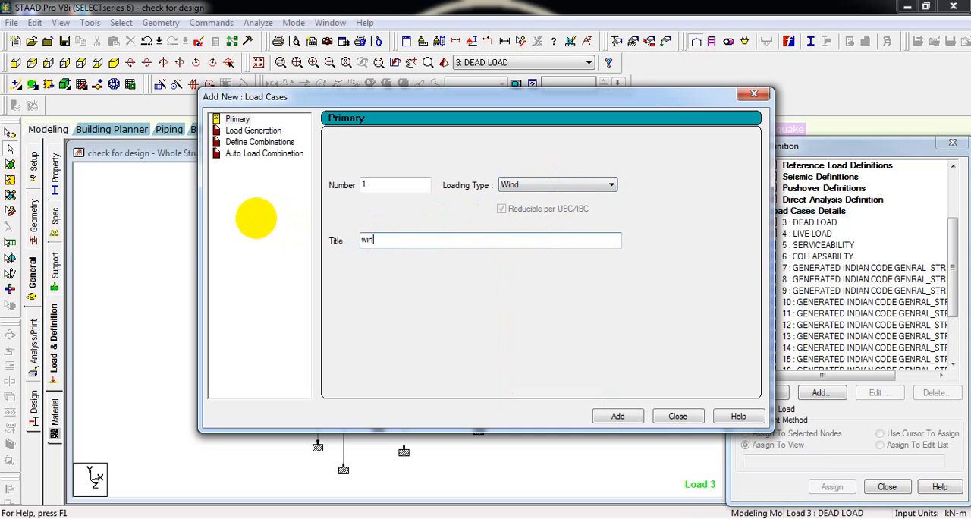
text(wind x)
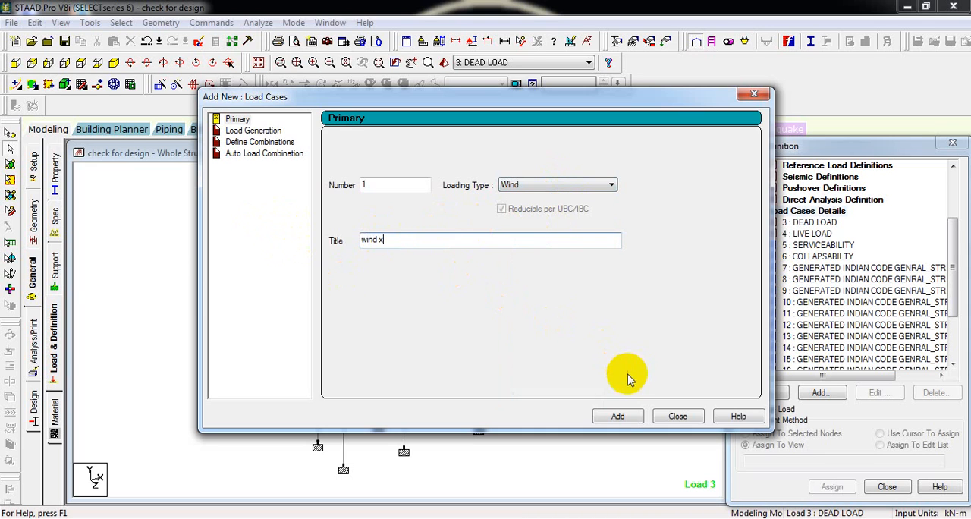
click(621, 417)
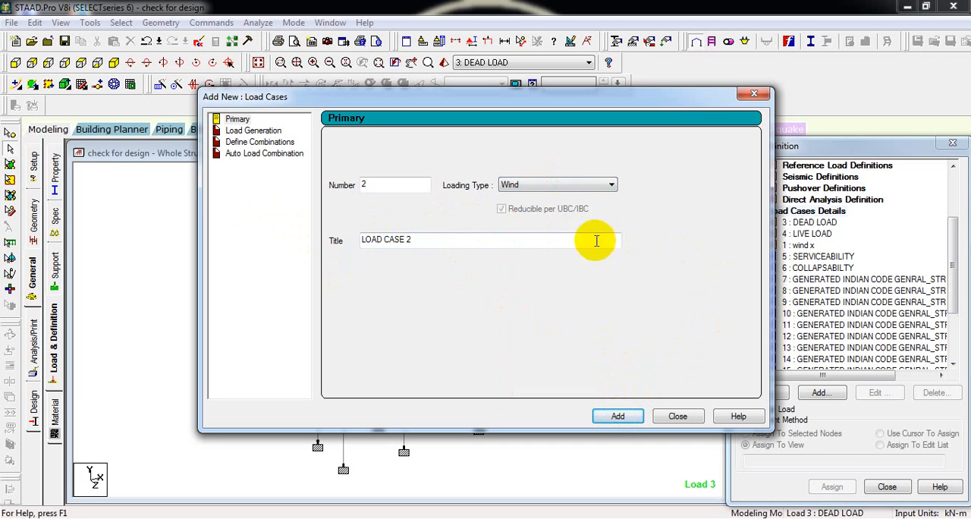
- Add primary load case 2 of type Wind titled "wind z", allowing the auto save when asked
drag(414, 240, 119, 234)
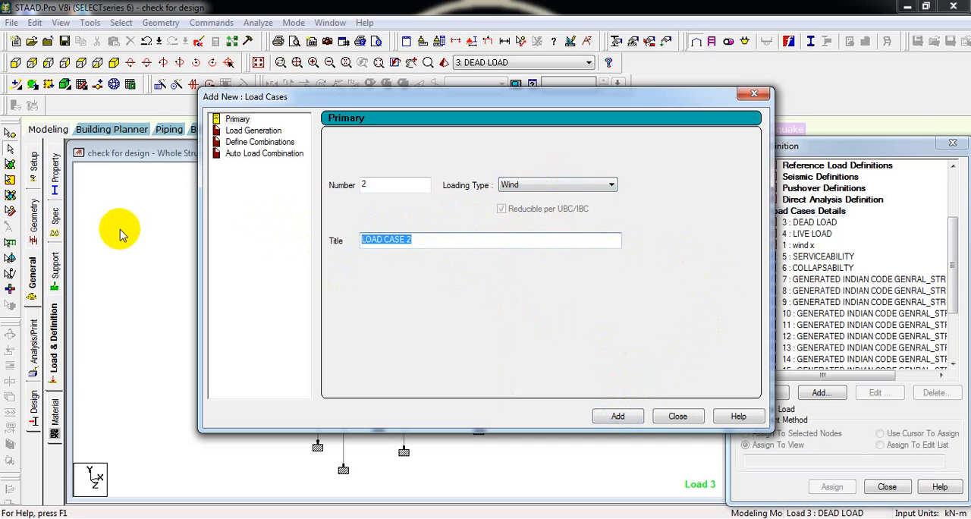
text(wind)
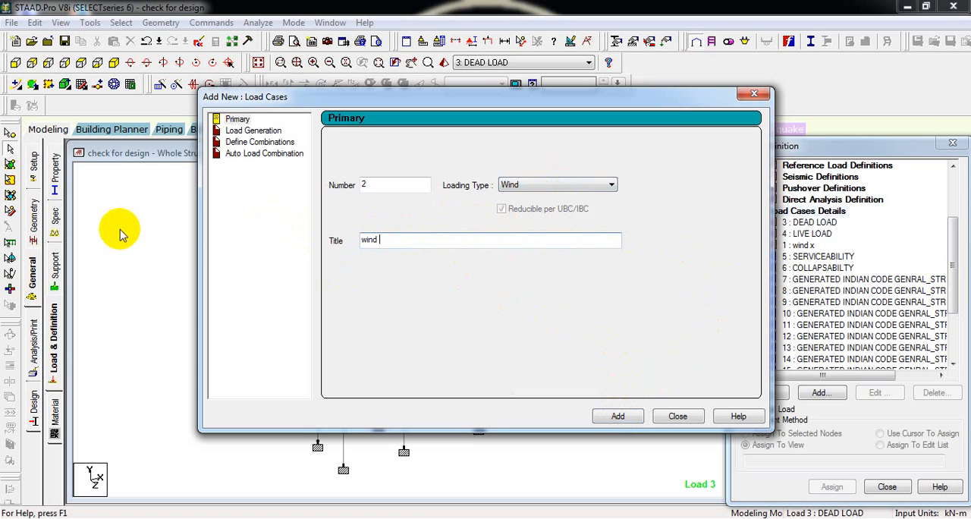
click(475, 299)
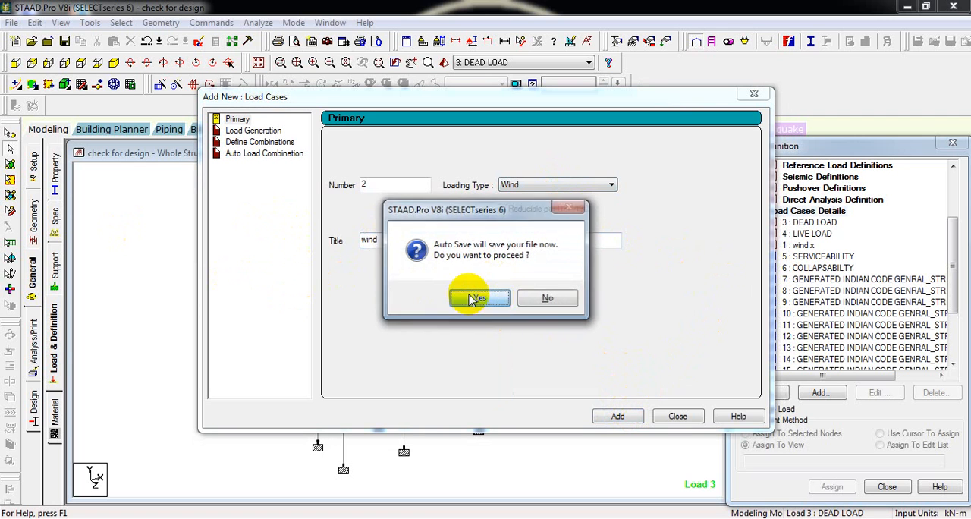
click(412, 284)
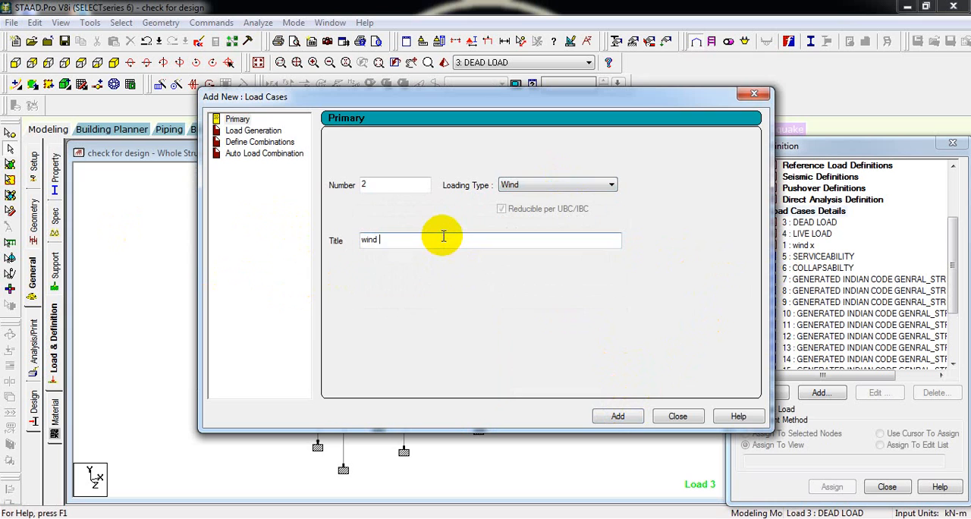
click(619, 415)
click(673, 417)
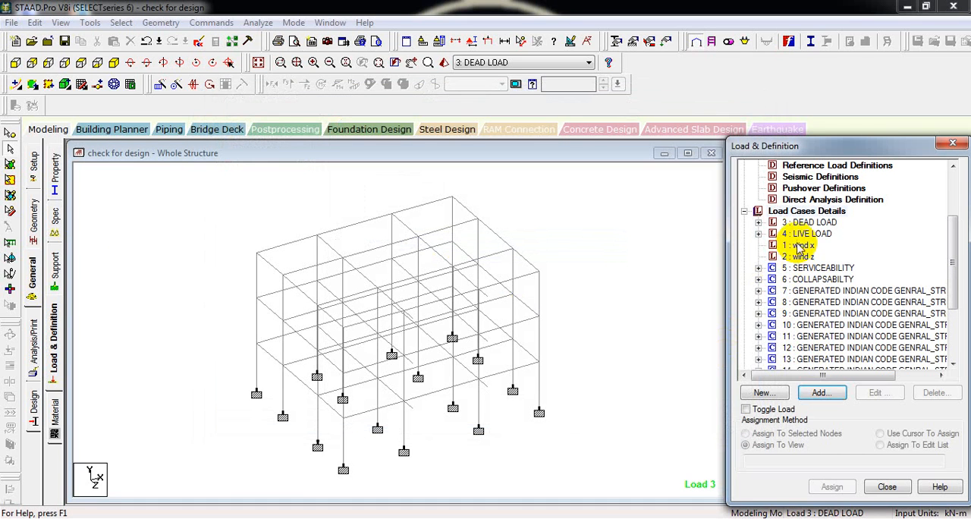
- Set up a wind load item for the wind x case on the X windward face with factor 0.8
click(801, 246)
click(822, 392)
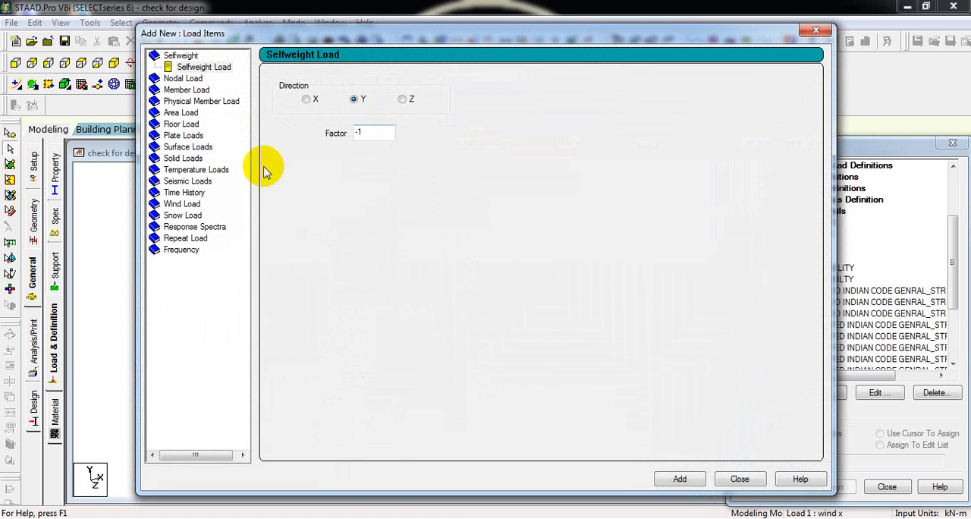
click(172, 205)
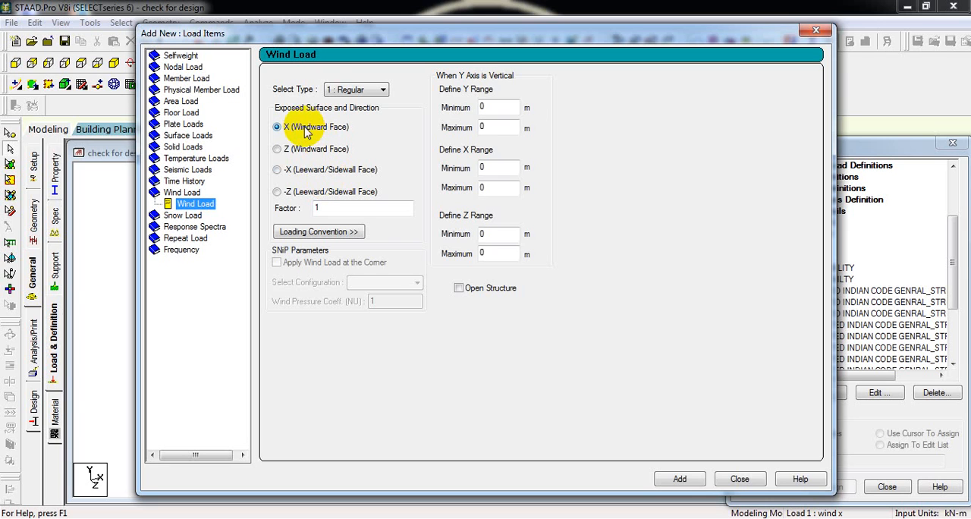
click(380, 208)
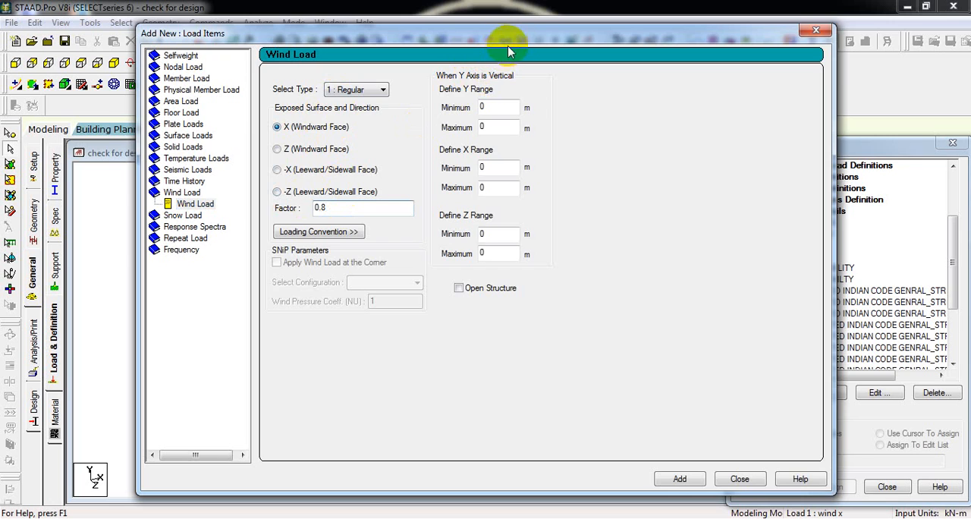
drag(522, 44, 609, 54)
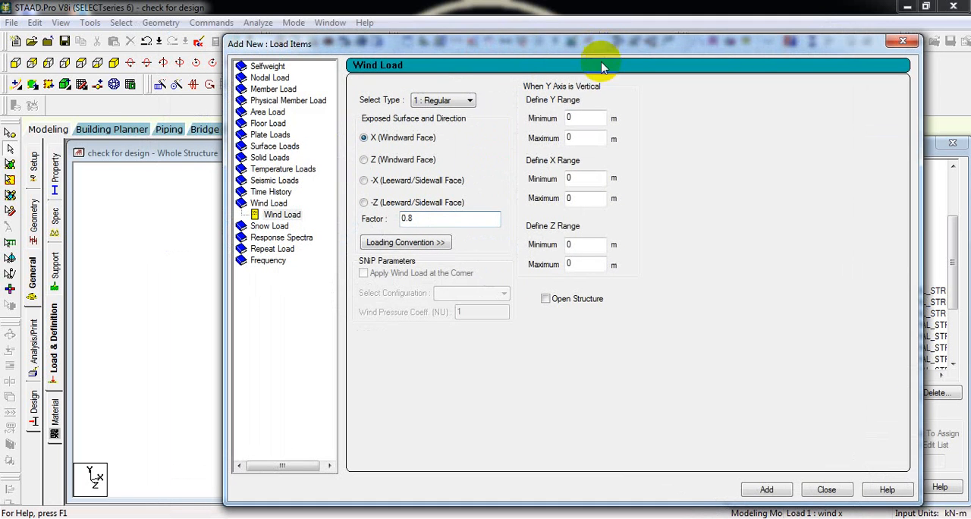
- Limit the X wind load to a Y range of 3 to 9 m, add it to wind x and show it on the frame
double_click(583, 117)
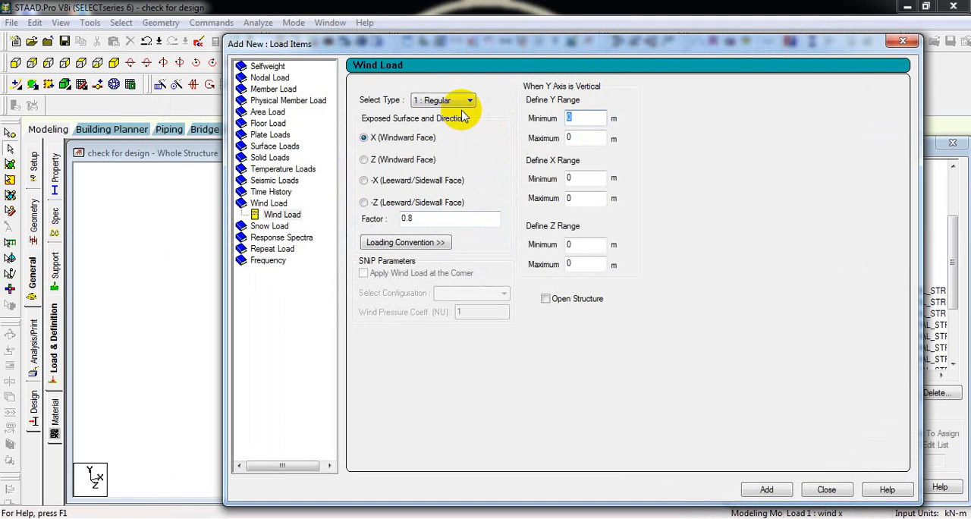
text(3)
double_click(582, 138)
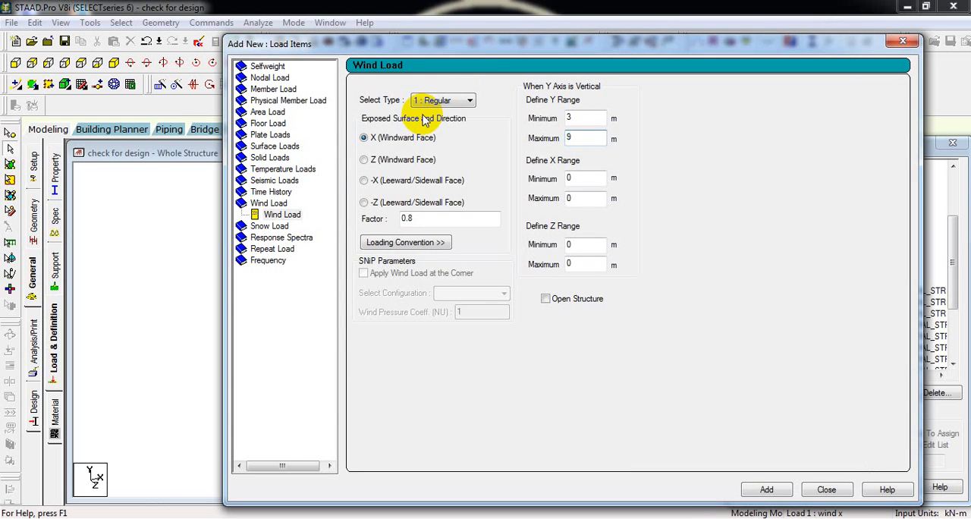
drag(552, 44, 599, 31)
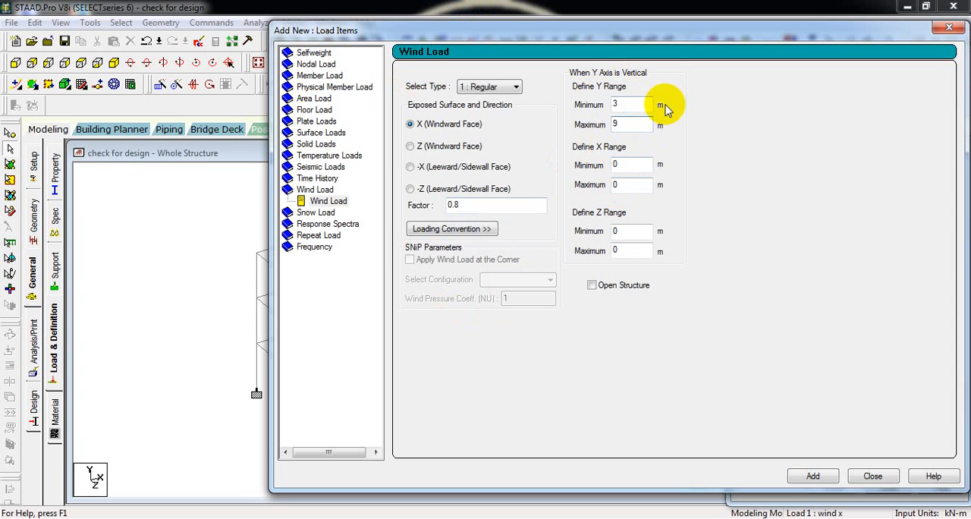
drag(661, 37, 535, 44)
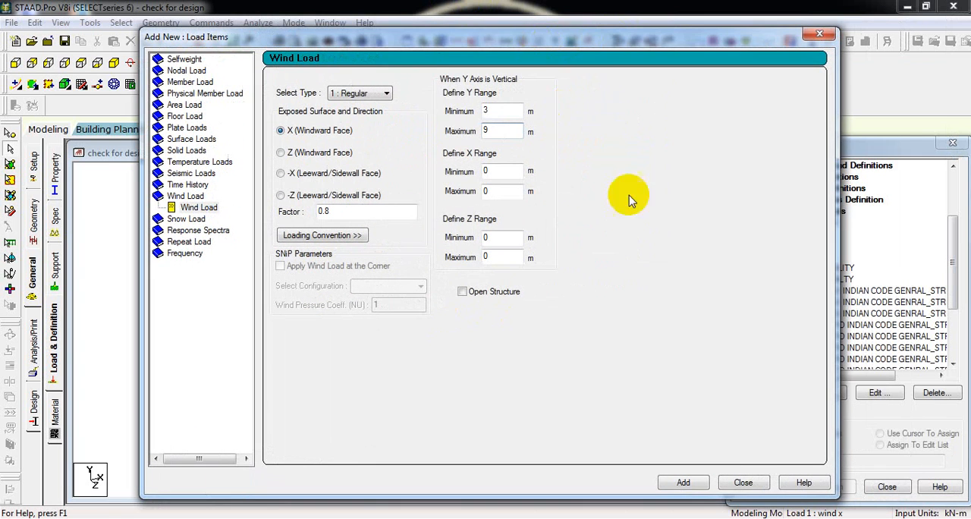
click(684, 483)
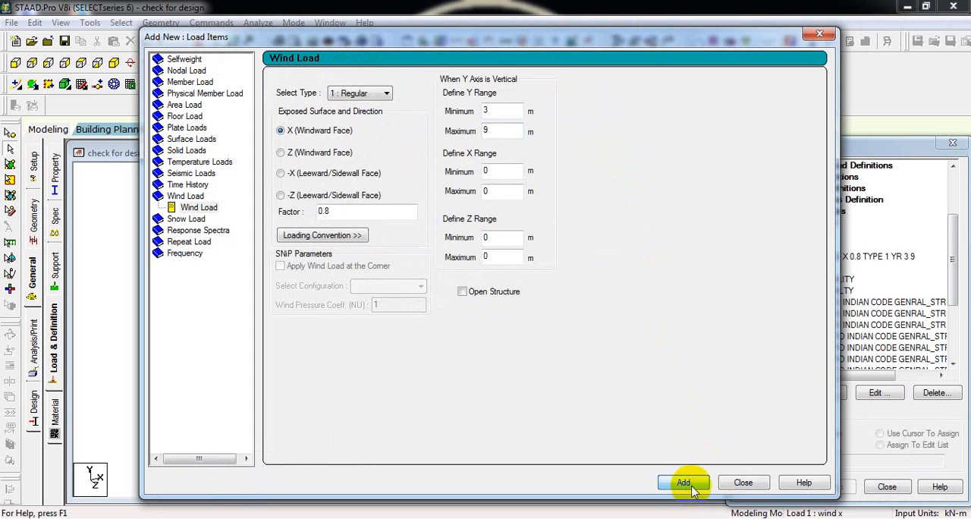
click(743, 484)
click(818, 258)
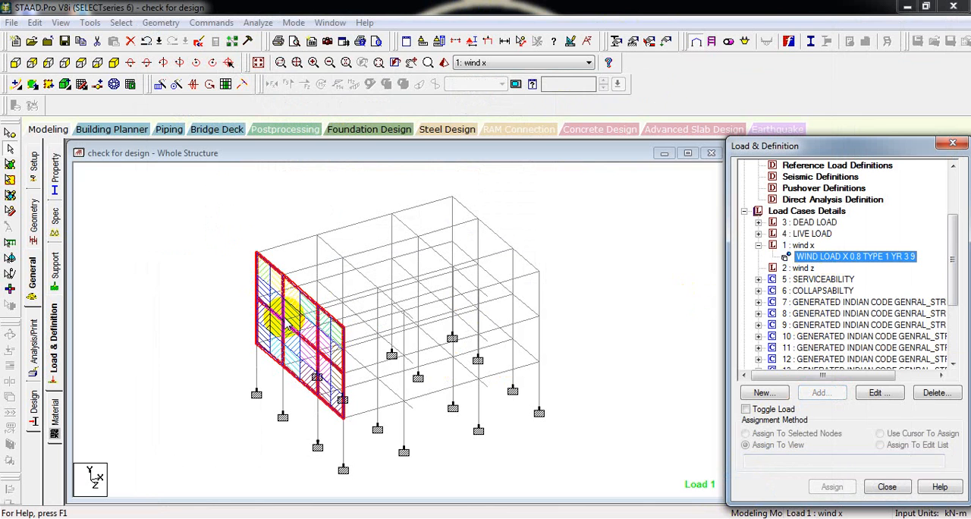
- Set up a wind load item for the wind z case on the Z windward face with factor 0.6
click(803, 268)
click(819, 393)
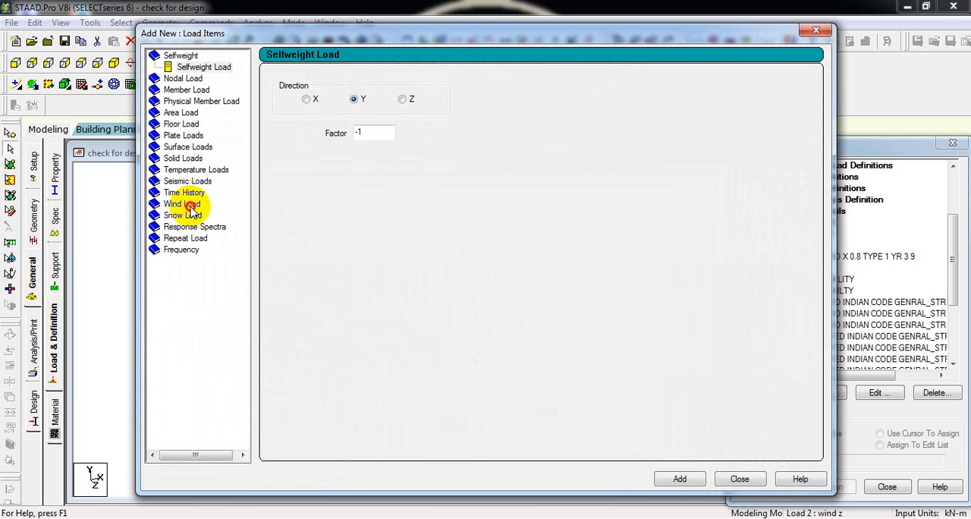
click(189, 205)
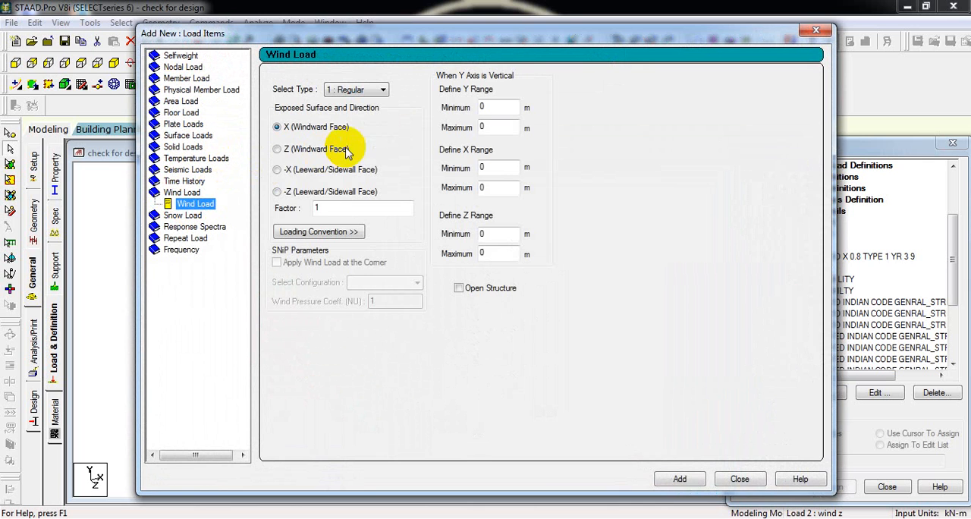
click(302, 152)
drag(338, 208, 278, 207)
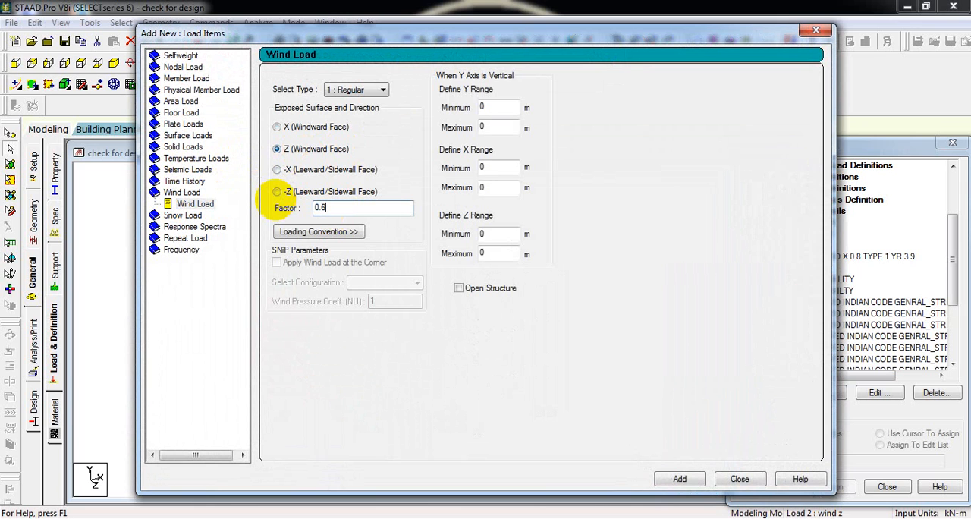
- Limit the Z wind load to a Y range of 3 to 9 m, add it to wind z and show it on the frame
double_click(487, 107)
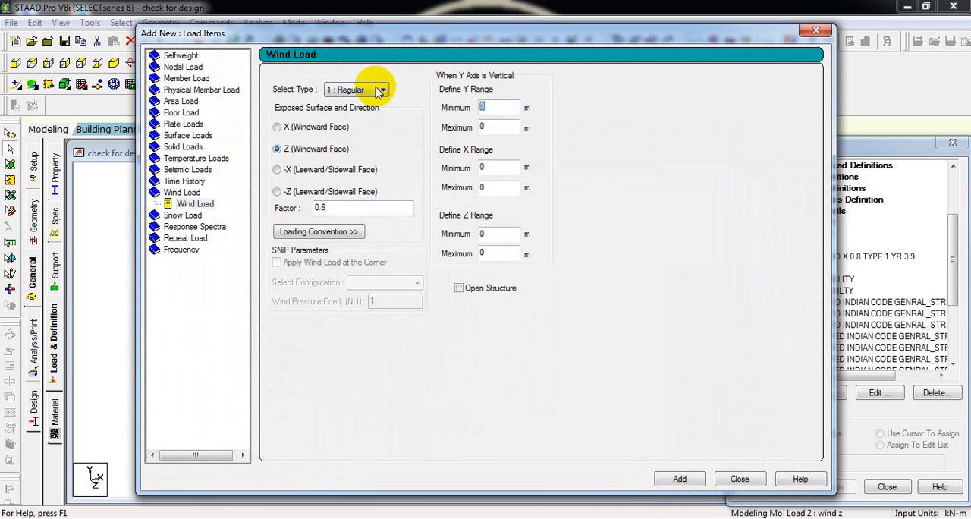
text(3)
double_click(501, 127)
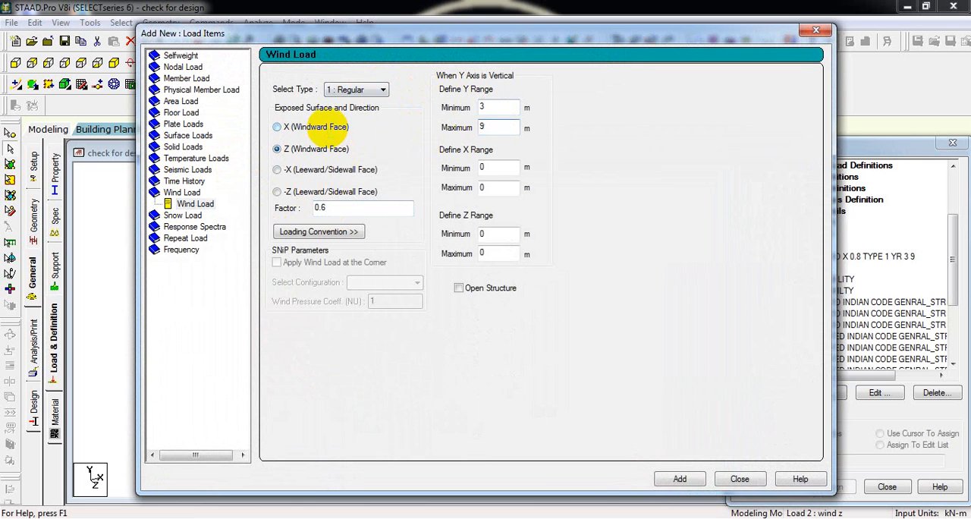
click(685, 480)
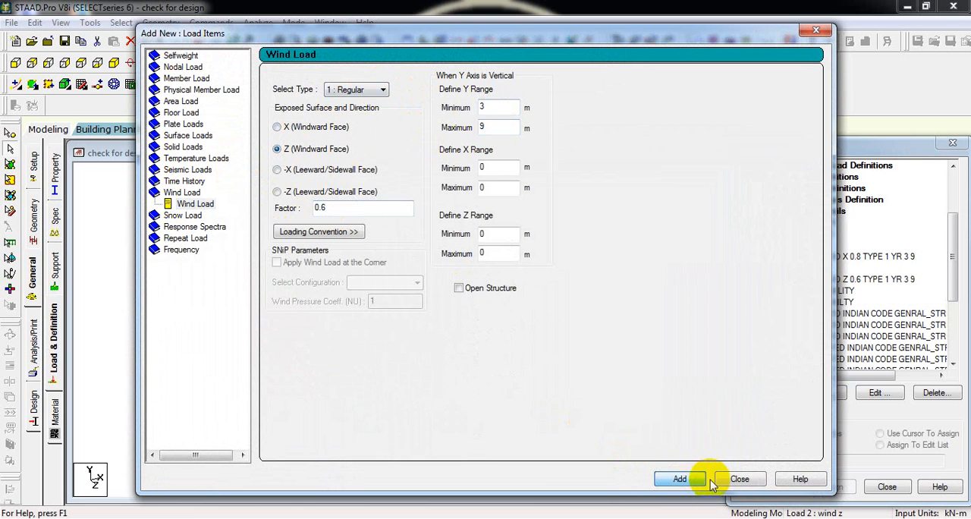
click(725, 480)
click(844, 280)
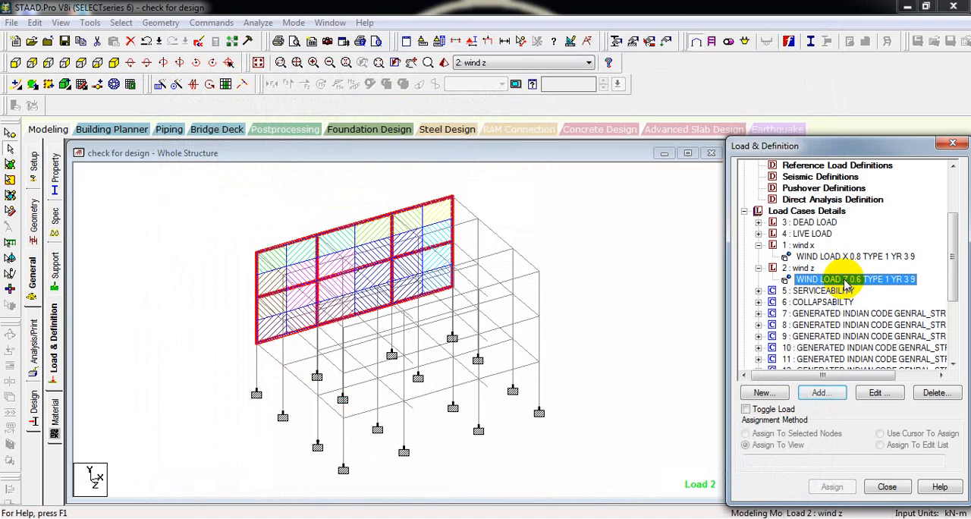
- Compare the X and Z wind load items on the frame by displaying each one alternately
click(842, 256)
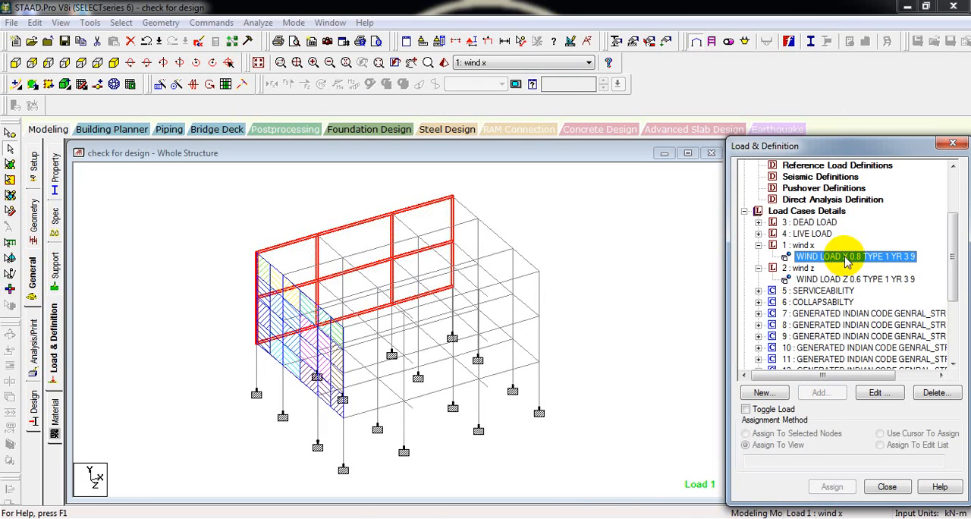
click(853, 281)
click(852, 257)
click(856, 279)
click(856, 256)
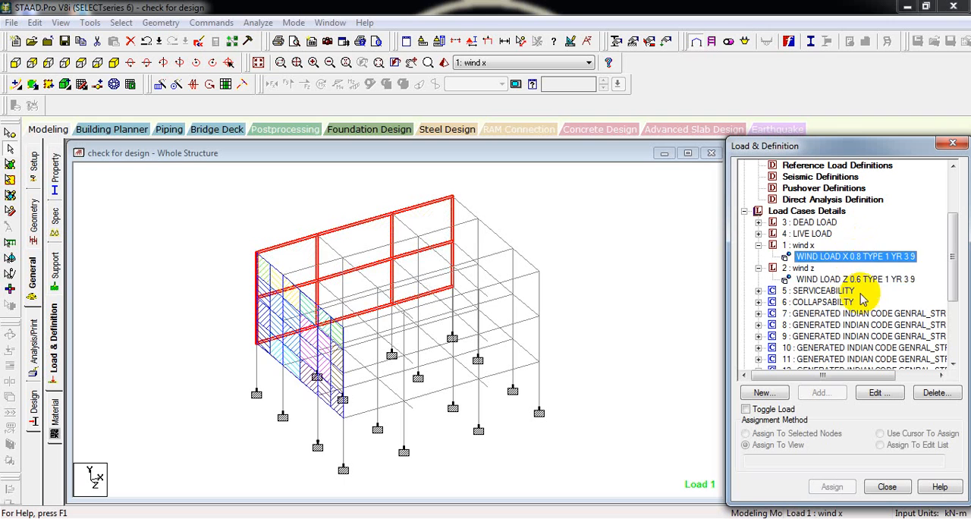
click(856, 279)
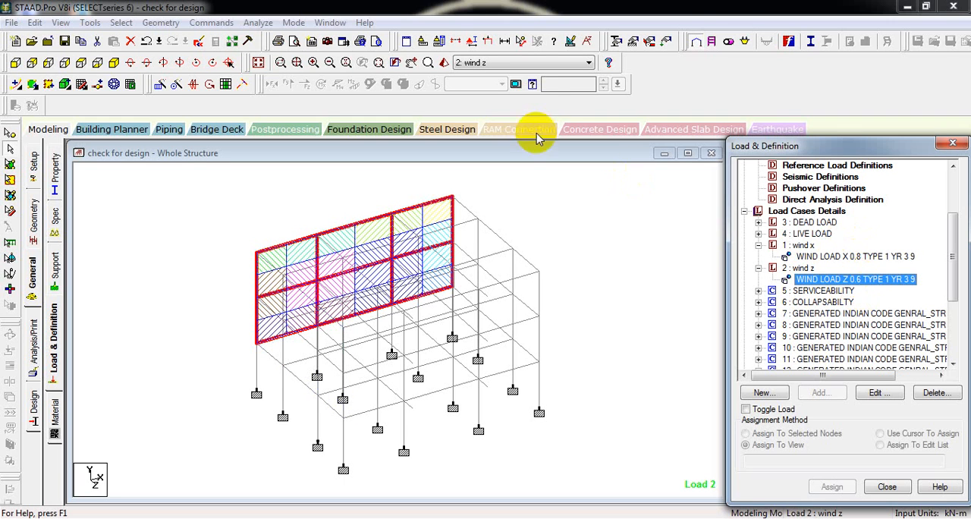
- Save the modified structure, run the analysis and open its output file
click(258, 22)
click(267, 39)
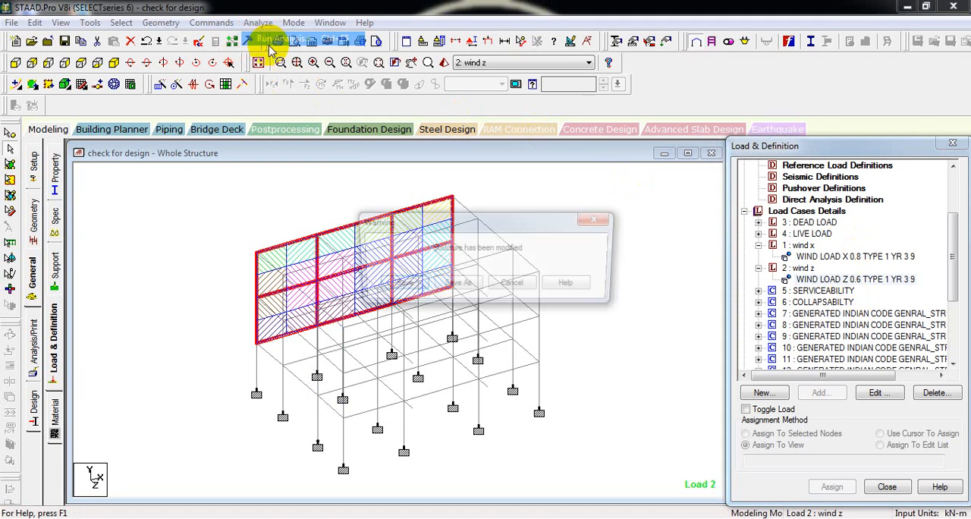
click(398, 282)
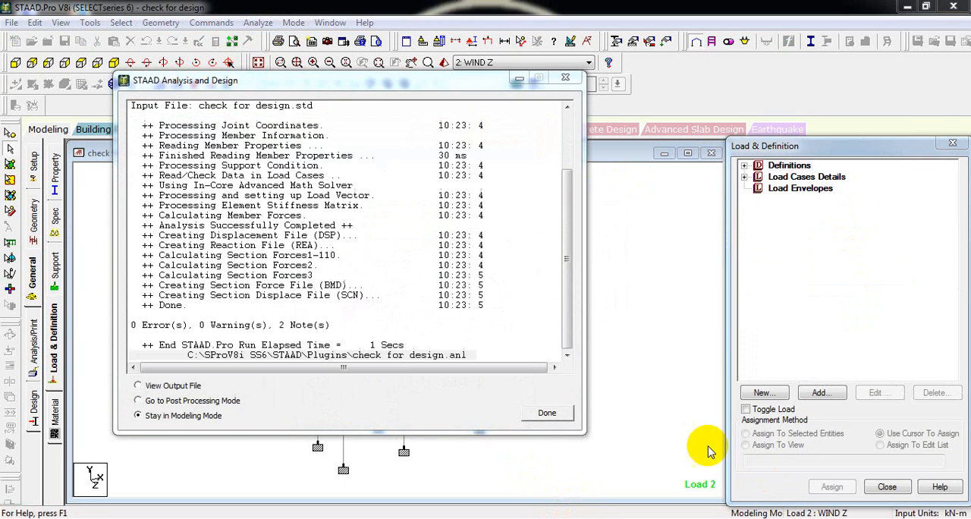
click(161, 385)
click(546, 413)
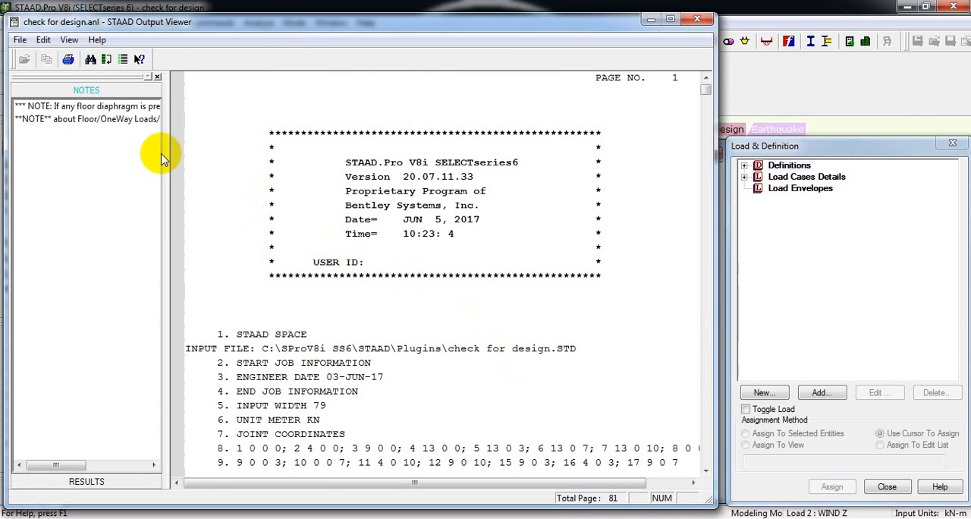
- Examine the total reaction load and maximum displacements for load case 4 in the analysis output
click(87, 481)
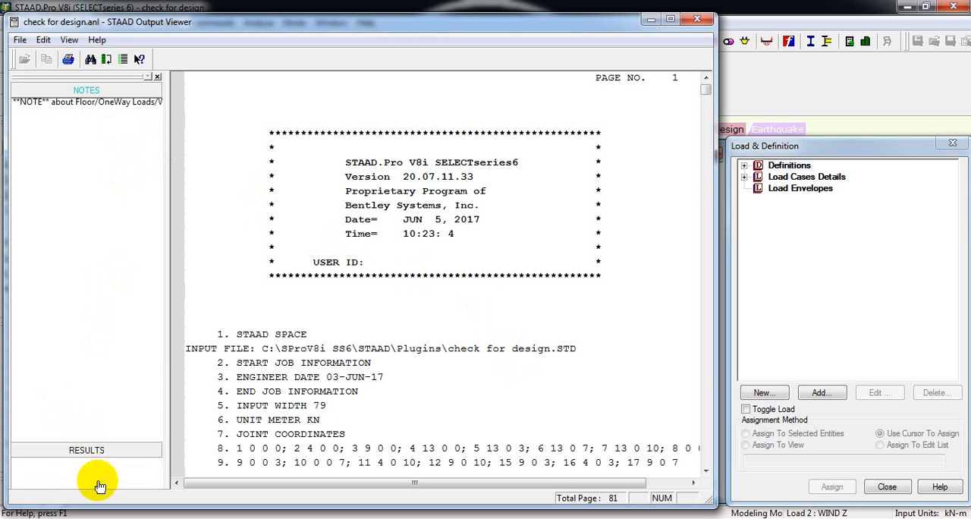
click(100, 213)
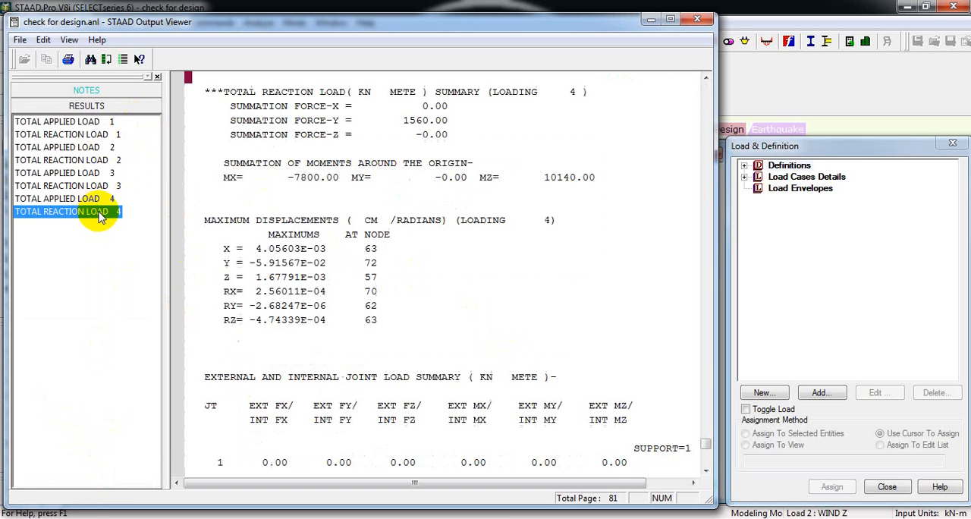
click(228, 249)
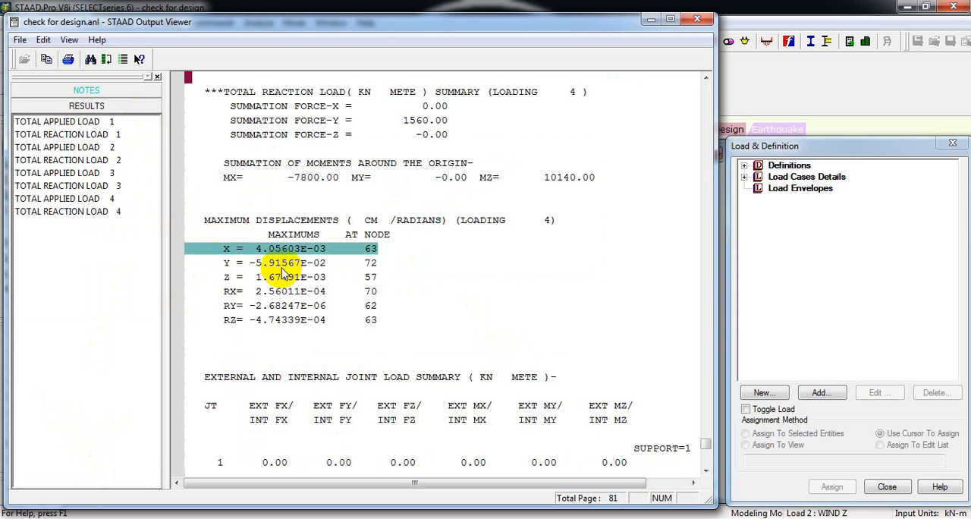
click(280, 266)
click(281, 279)
click(284, 293)
click(286, 307)
scroll(505, 204, up, 3)
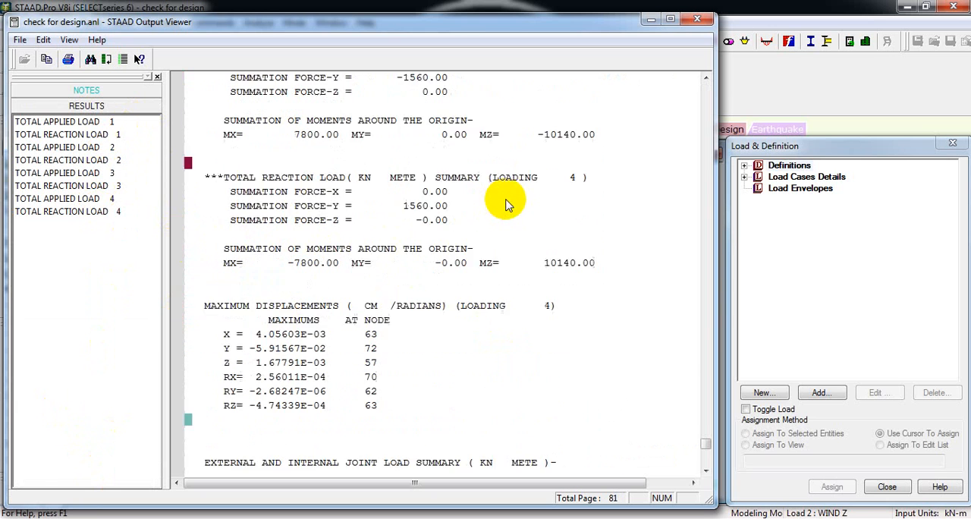
- Read back through the joint loads, reactions and displacement summaries of the earlier load cases, and close the output file
scroll(529, 216, up, 15)
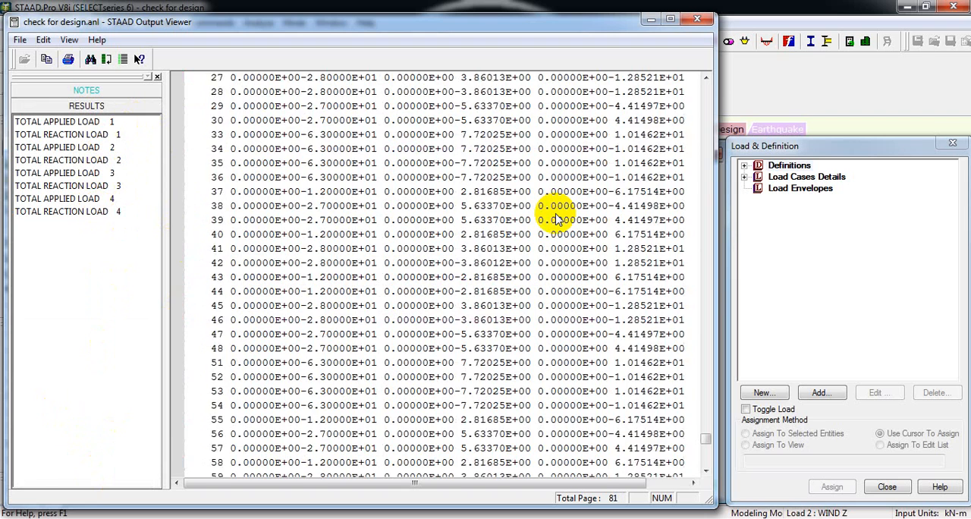
scroll(554, 215, up, 5)
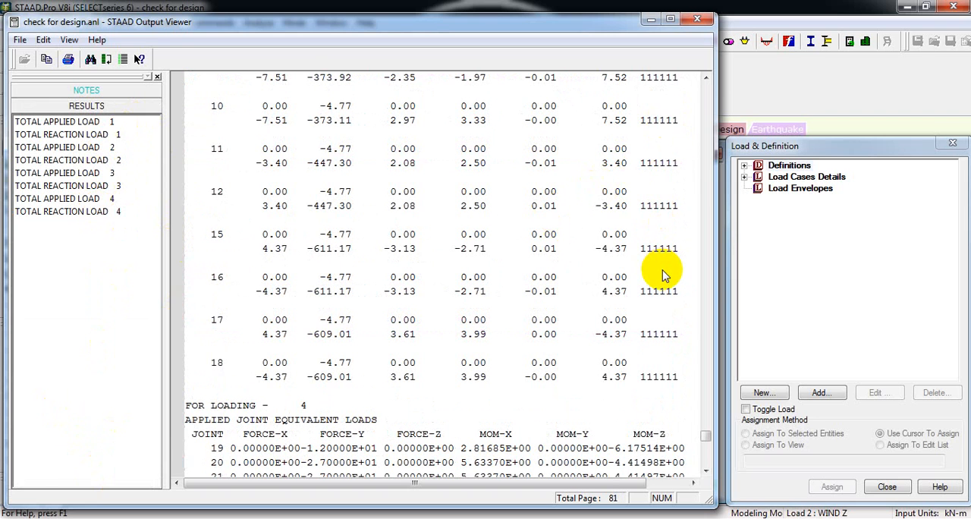
scroll(663, 273, up, 7)
scroll(664, 271, up, 10)
scroll(666, 271, down, 8)
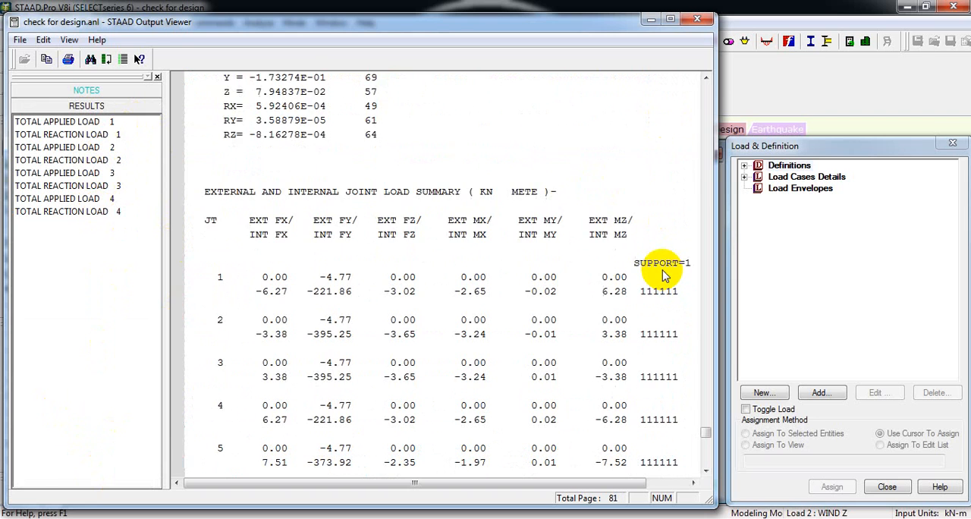
scroll(681, 157, up, 10)
scroll(680, 145, up, 10)
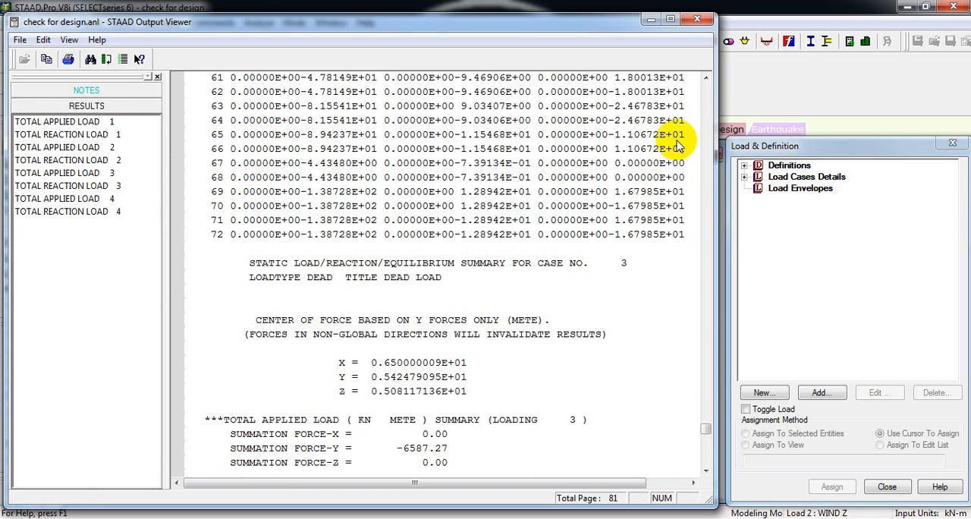
scroll(679, 146, up, 2)
scroll(679, 146, down, 10)
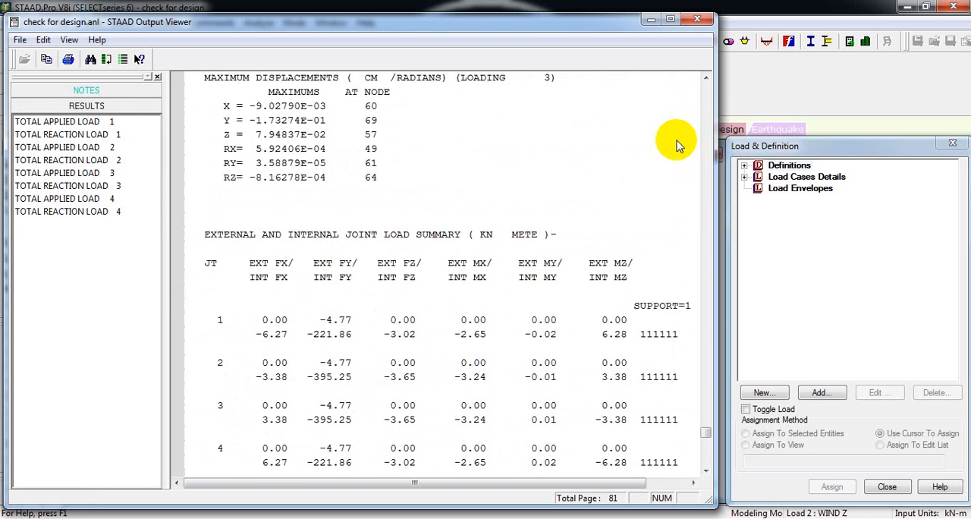
scroll(677, 145, down, 4)
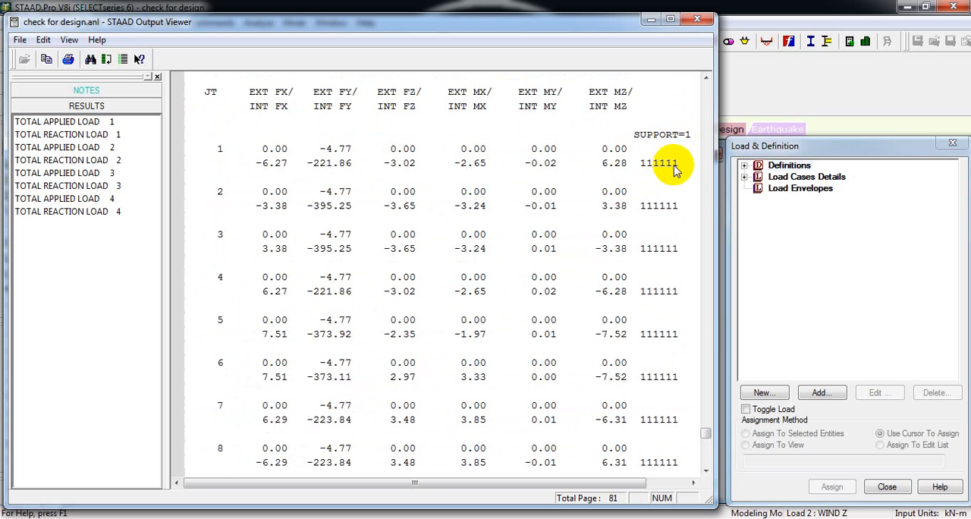
scroll(675, 169, up, 7)
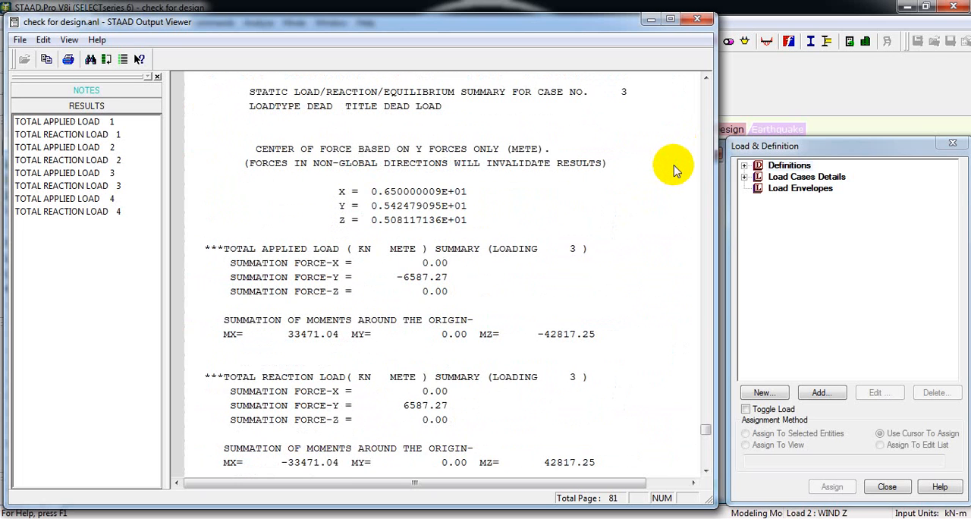
scroll(675, 168, up, 20)
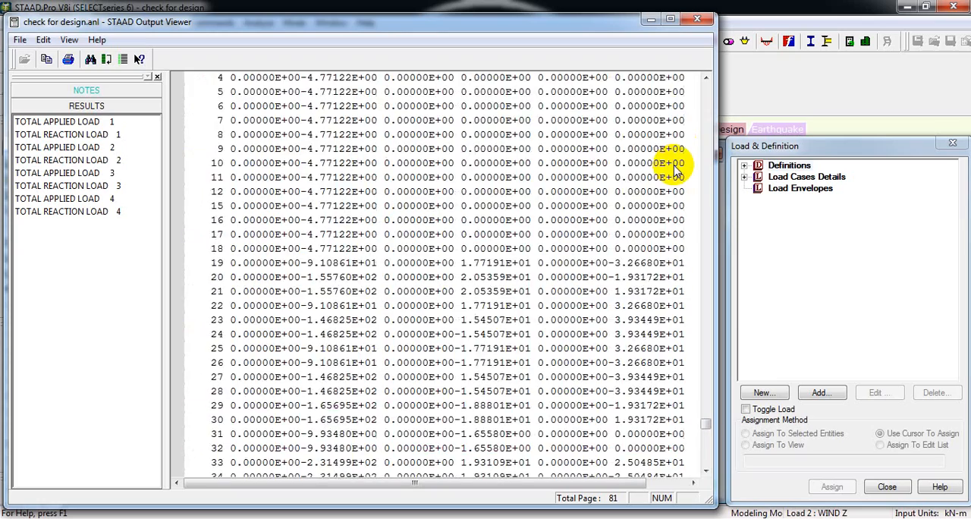
scroll(675, 168, up, 20)
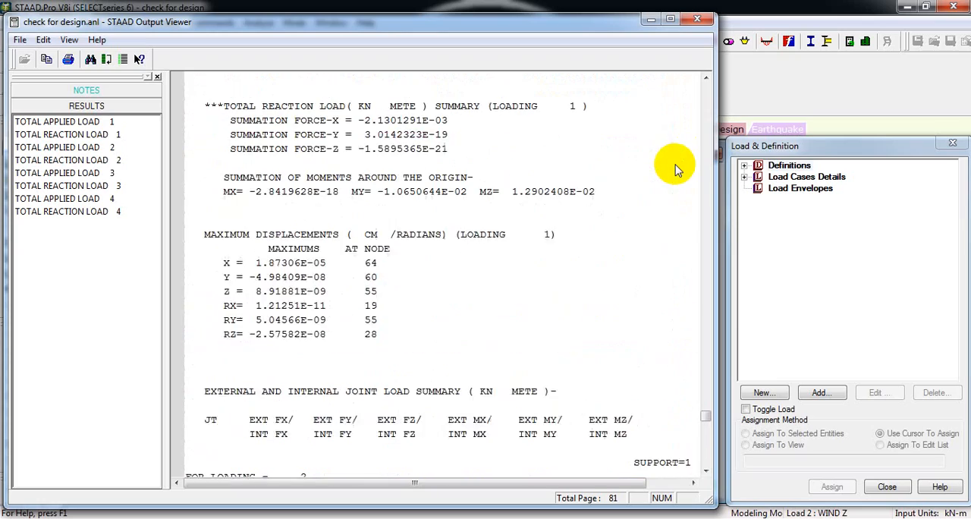
click(705, 21)
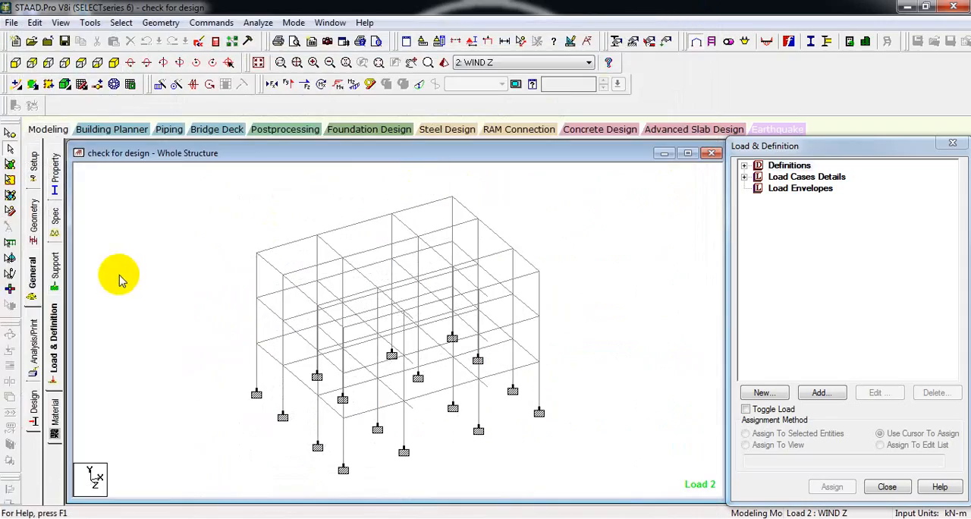
- Expand the WIND X and WIND Z load cases and display each wind load item on the frame
click(49, 339)
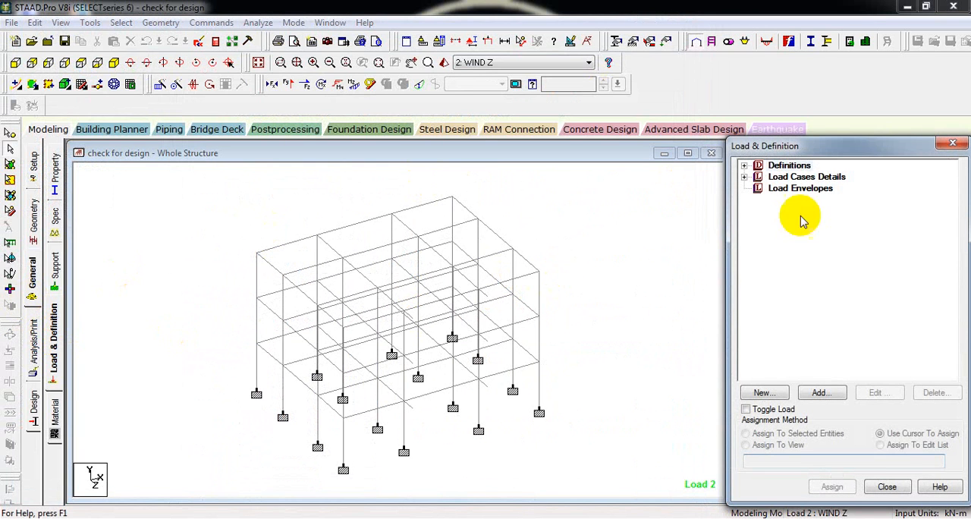
click(745, 178)
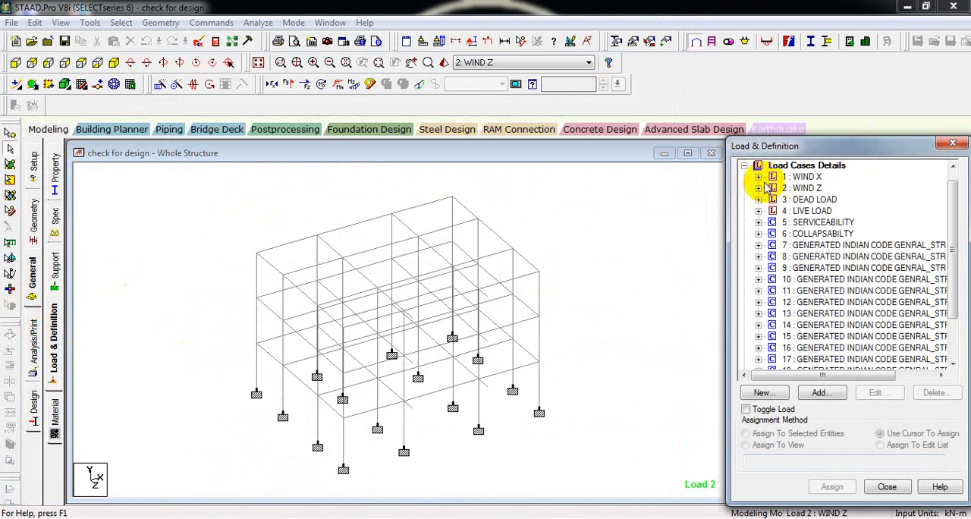
click(759, 178)
click(794, 201)
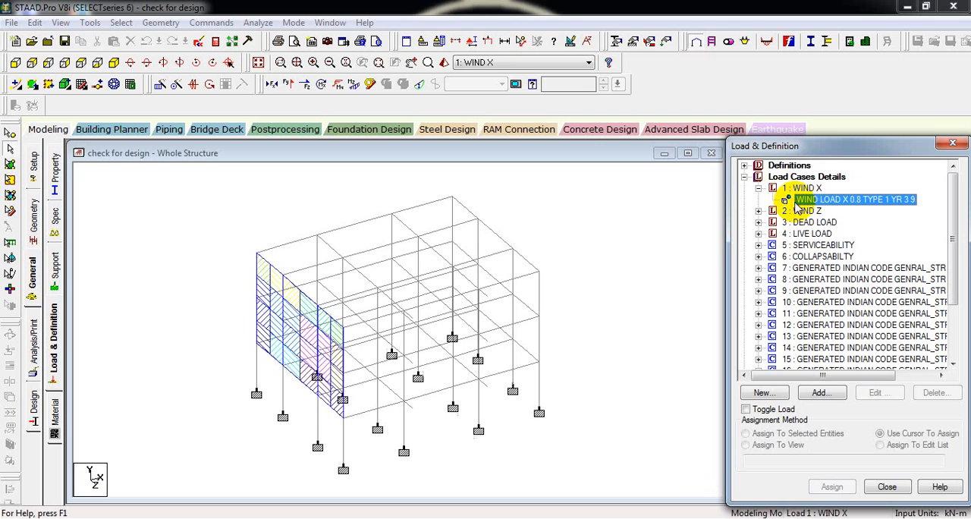
click(759, 211)
click(798, 223)
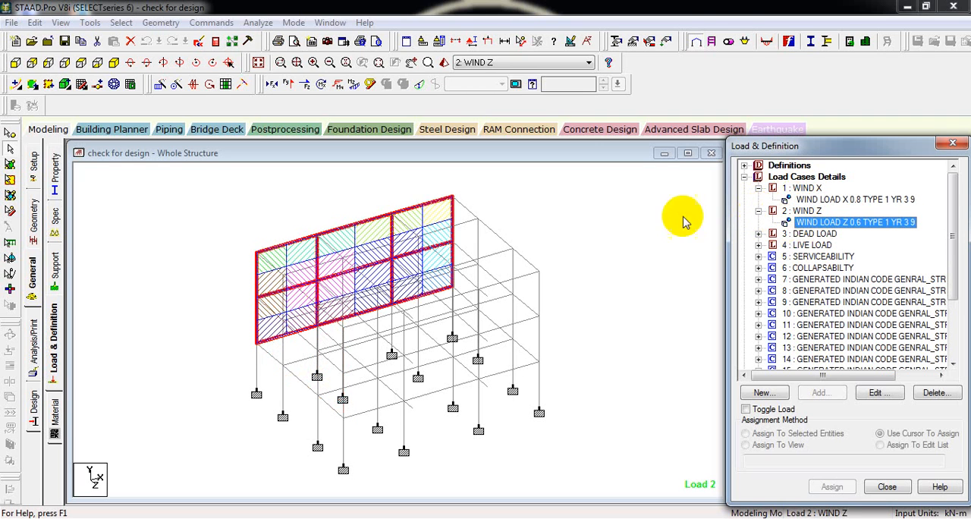
- Set the point force load scale of the structure diagrams to 100 kN per m
click(610, 206)
right_click(611, 214)
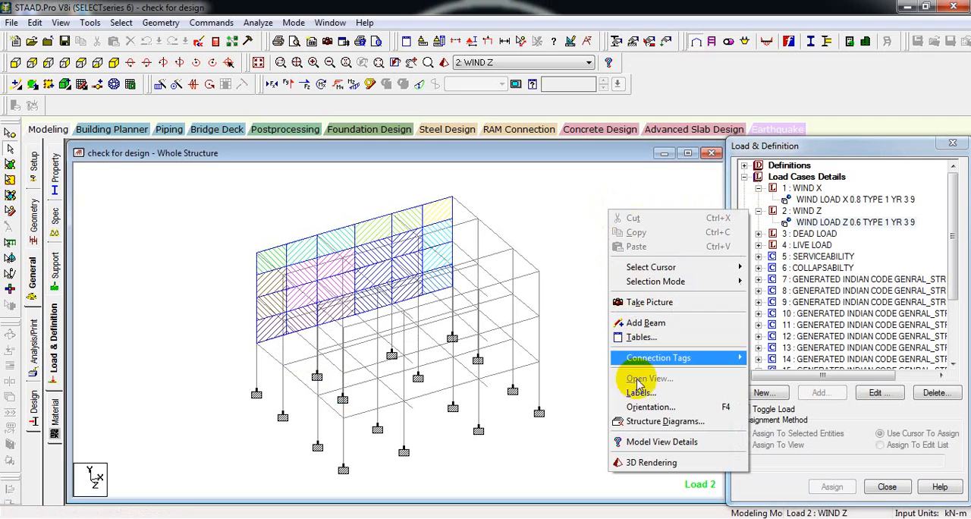
click(642, 422)
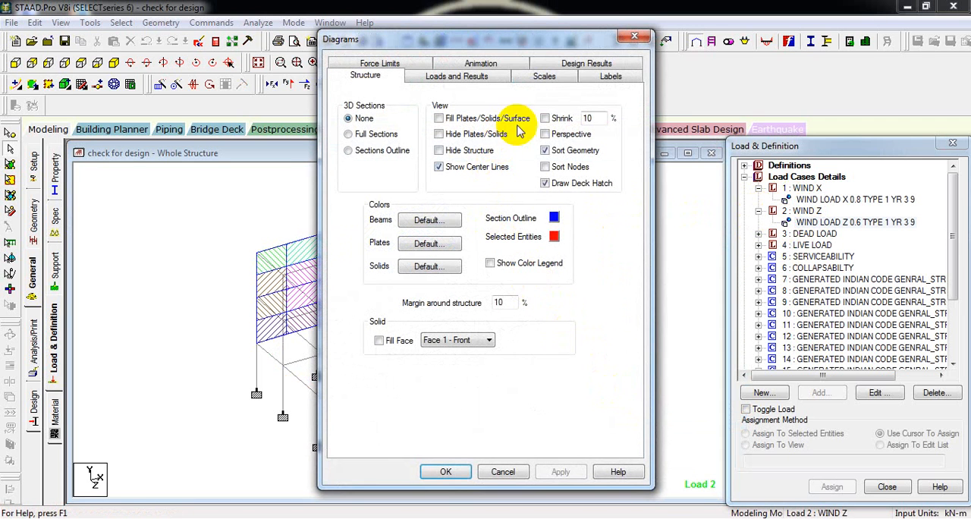
click(544, 76)
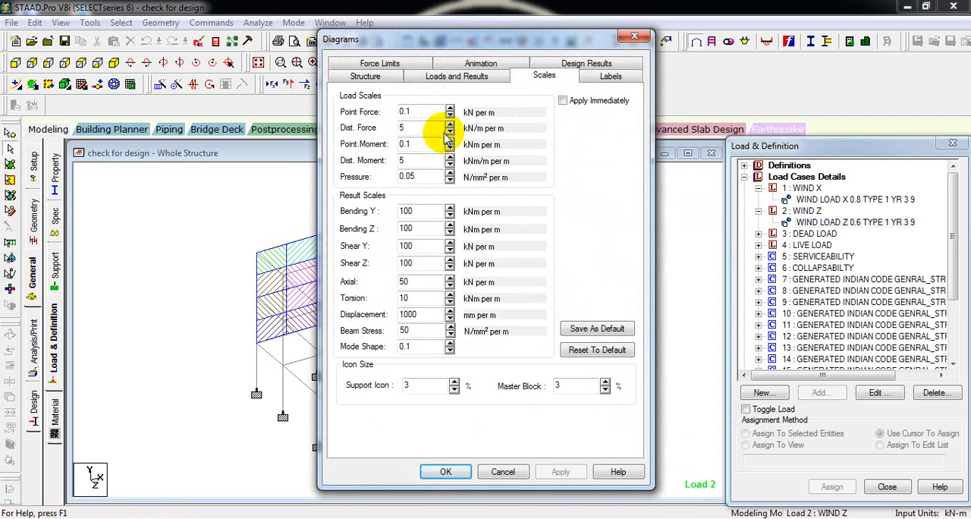
double_click(429, 114)
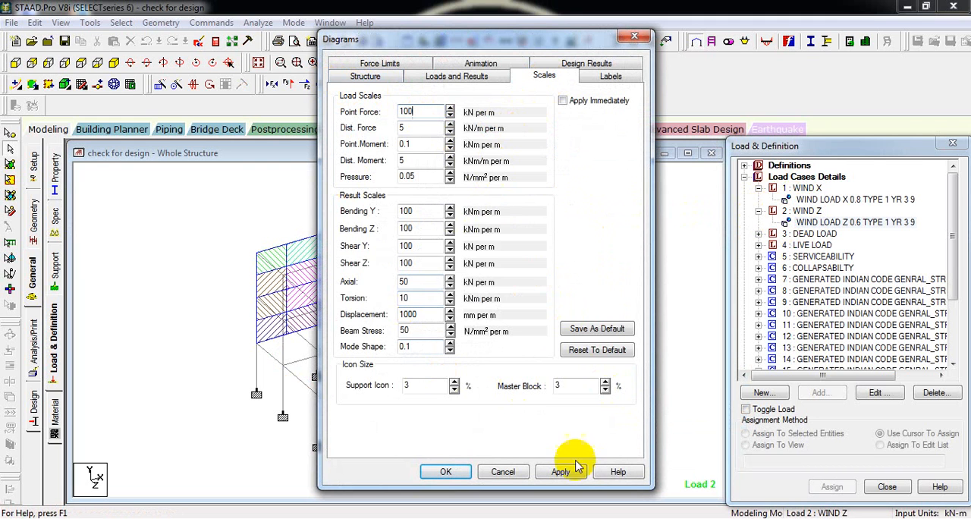
click(447, 472)
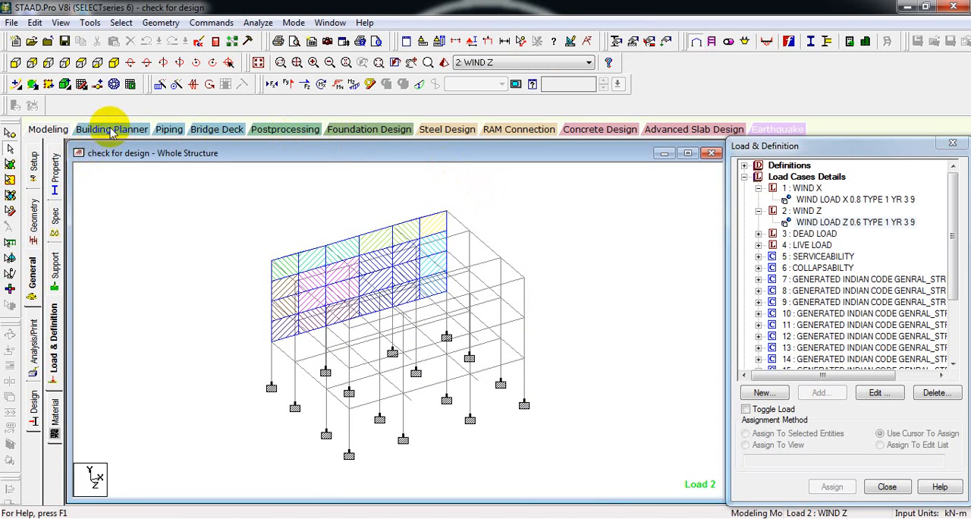
- Enter postprocessing with all load cases selected and animate the WIND Z section displacement at a target of 30 FPS
click(270, 128)
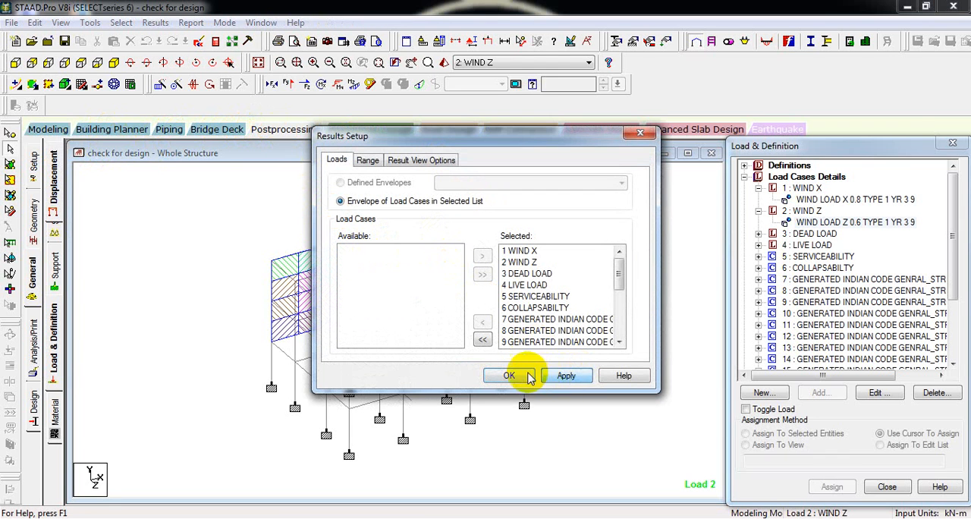
click(529, 376)
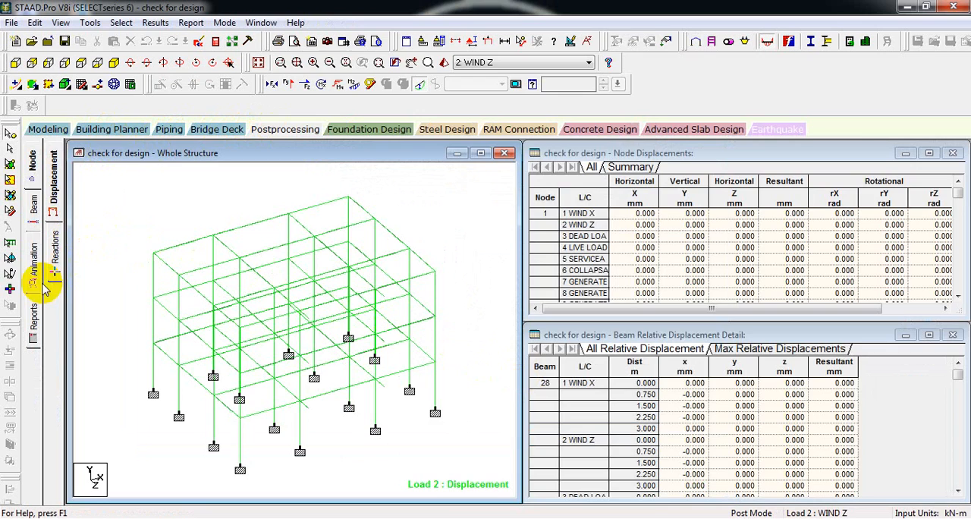
click(33, 274)
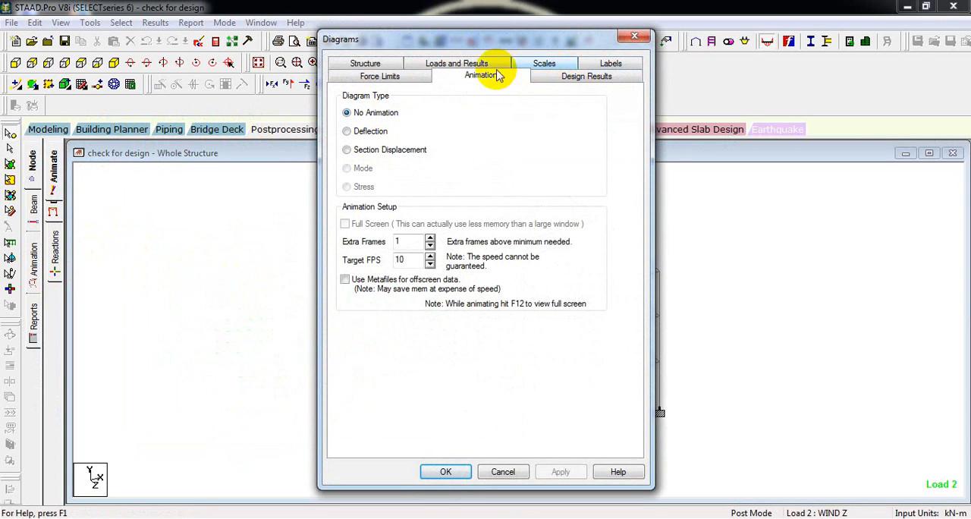
click(378, 151)
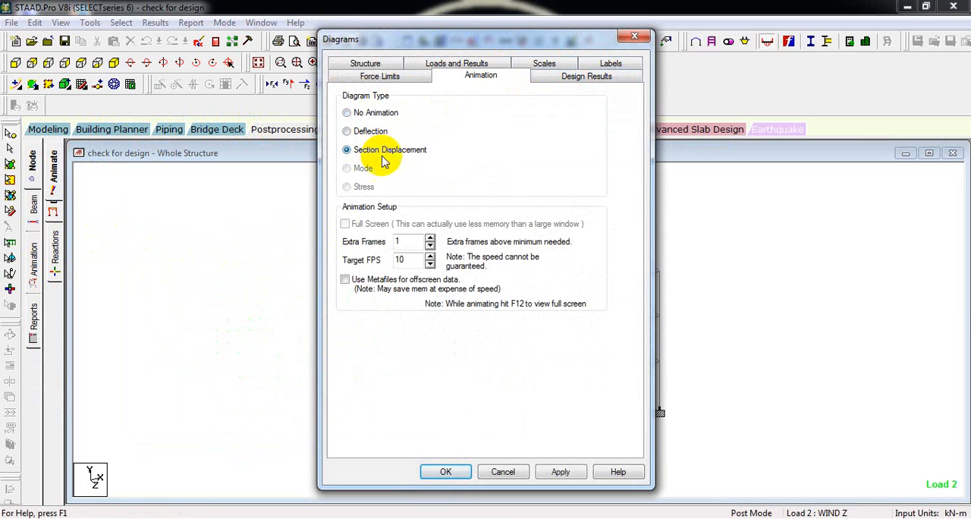
double_click(407, 260)
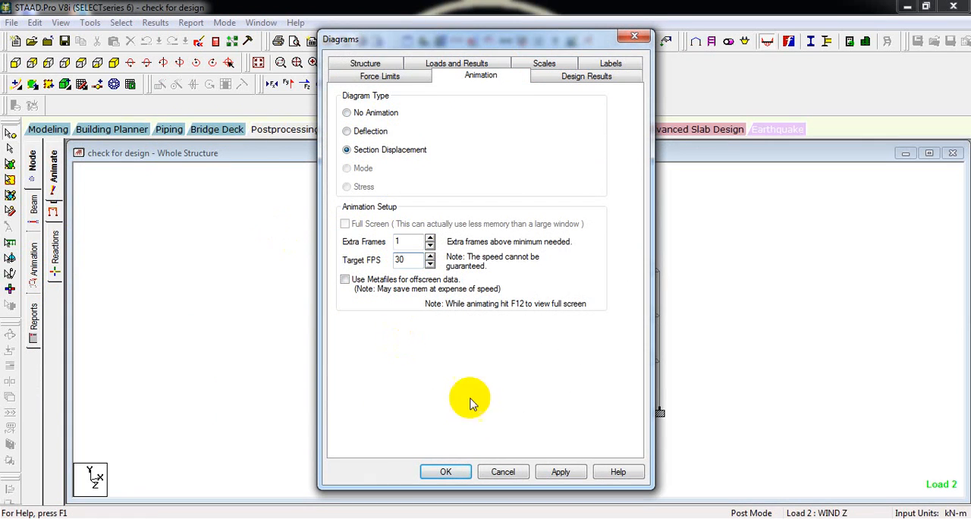
click(562, 472)
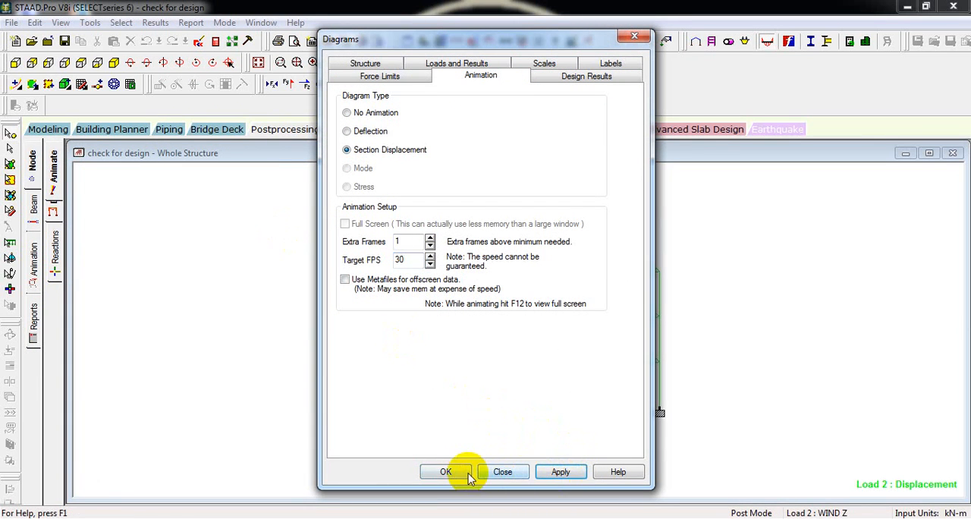
click(446, 472)
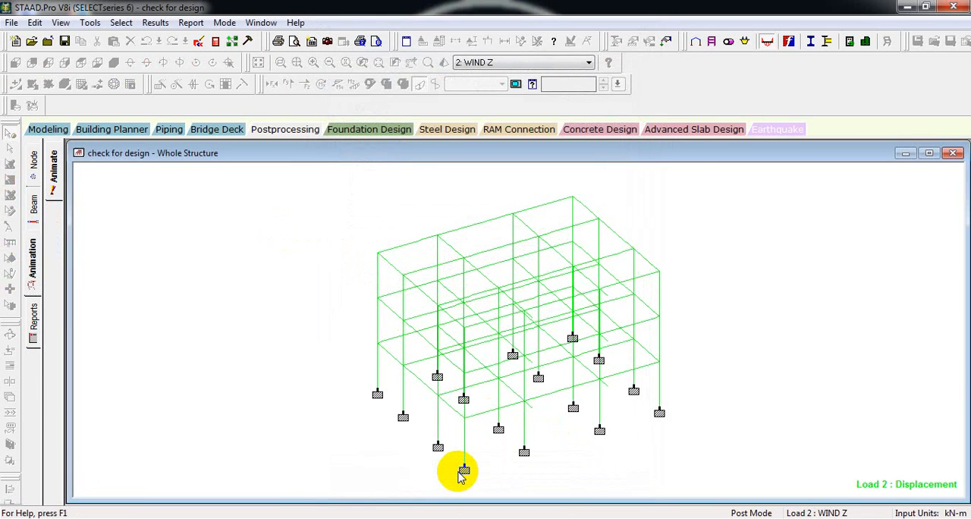